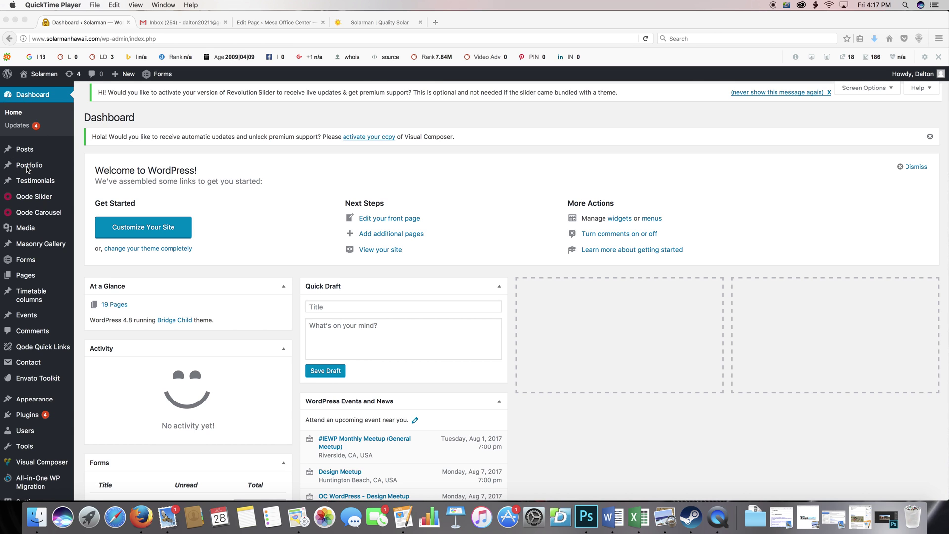
Step: Open the "Solar Install." item from the portfolio list for editing
{"action": "left_click", "coordinate": [27, 169]}
{"action": "left_click", "coordinate": [86, 167]}
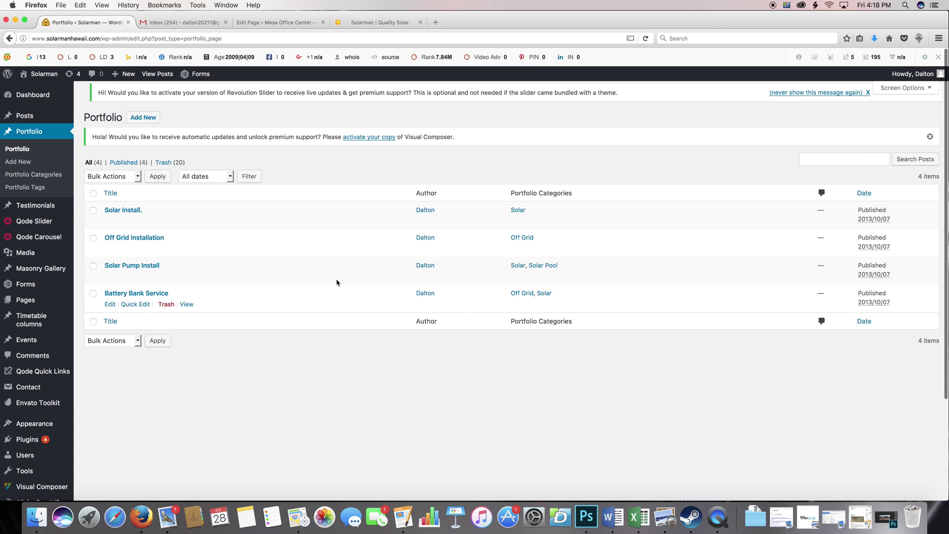
{"action": "left_click", "coordinate": [110, 219]}
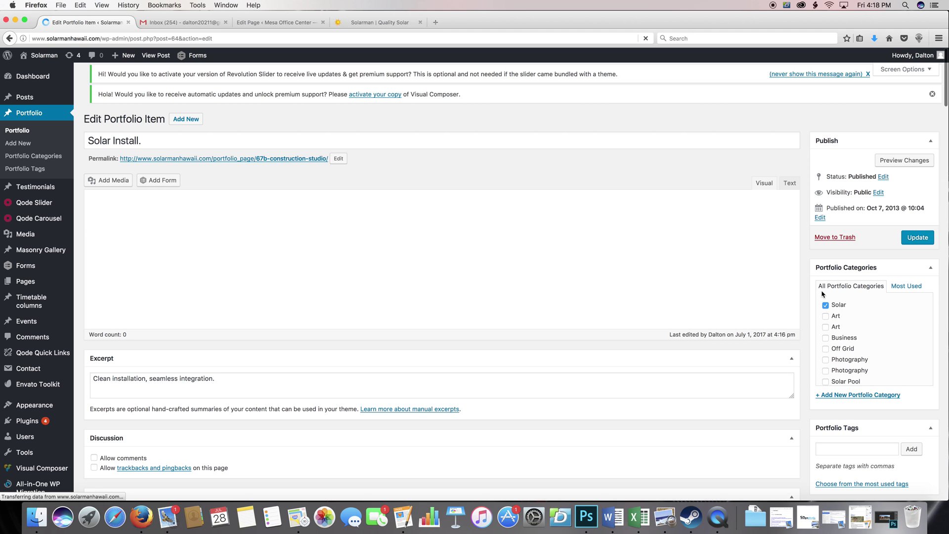
Step: Examine the portfolio item's description, excerpt, featured image, publishing options and portfolio categories
{"action": "scroll", "coordinate": [254, 250], "scroll_direction": "down", "scroll_amount": 6}
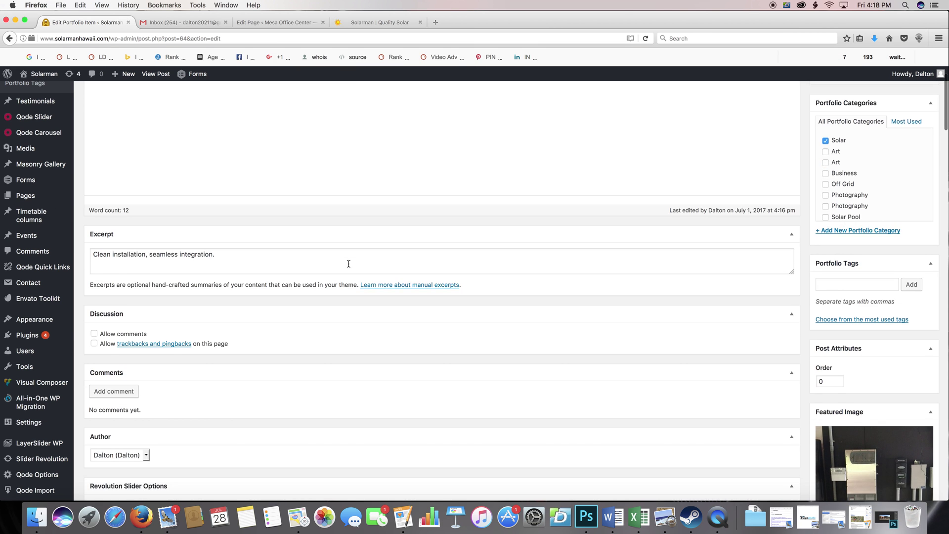
{"action": "scroll", "coordinate": [916, 435], "scroll_direction": "down", "scroll_amount": 2}
{"action": "scroll", "coordinate": [900, 307], "scroll_direction": "up", "scroll_amount": 8}
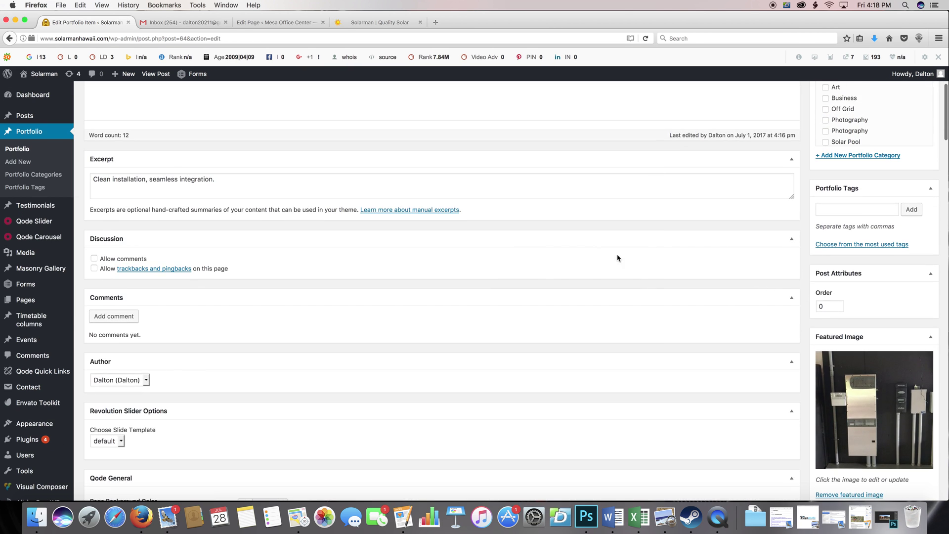
{"action": "scroll", "coordinate": [425, 265], "scroll_direction": "up", "scroll_amount": 1}
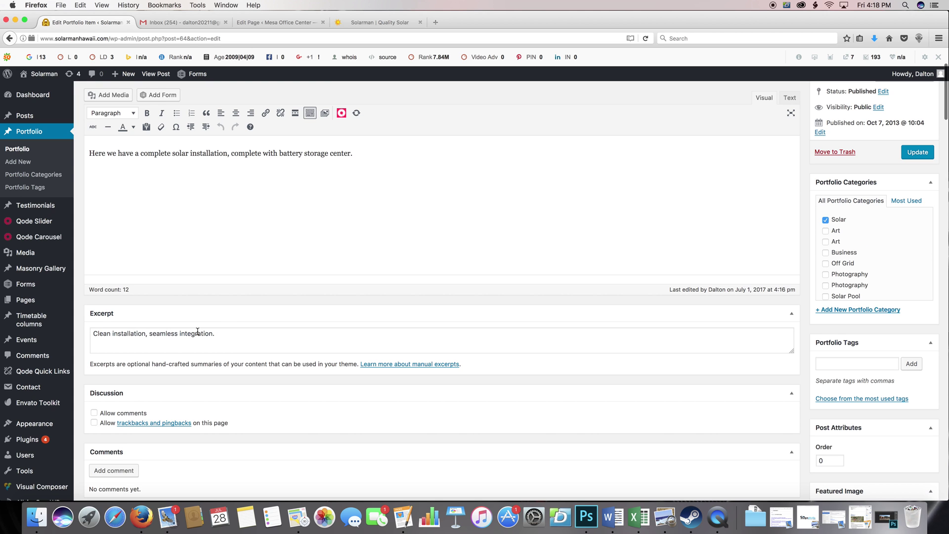
{"action": "scroll", "coordinate": [159, 287], "scroll_direction": "up", "scroll_amount": 1}
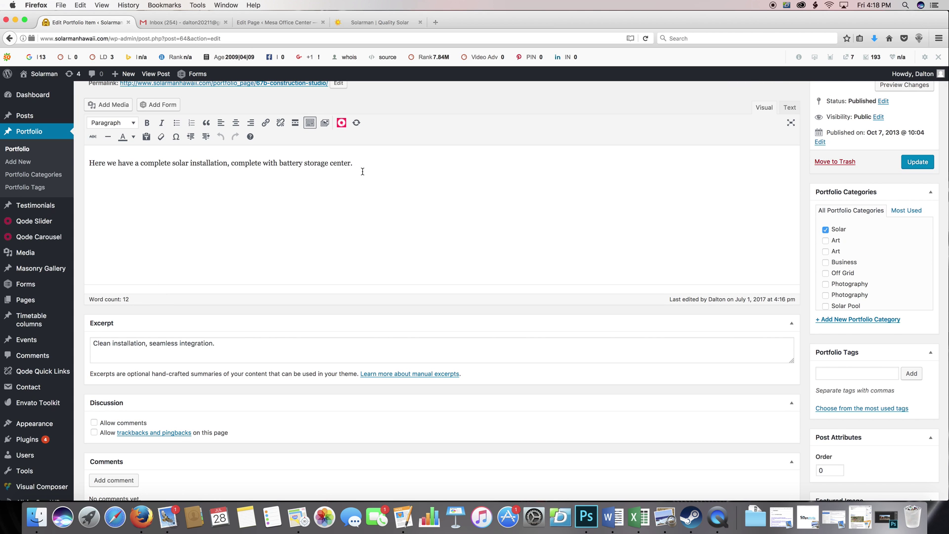
{"action": "scroll", "coordinate": [609, 250], "scroll_direction": "up", "scroll_amount": 2}
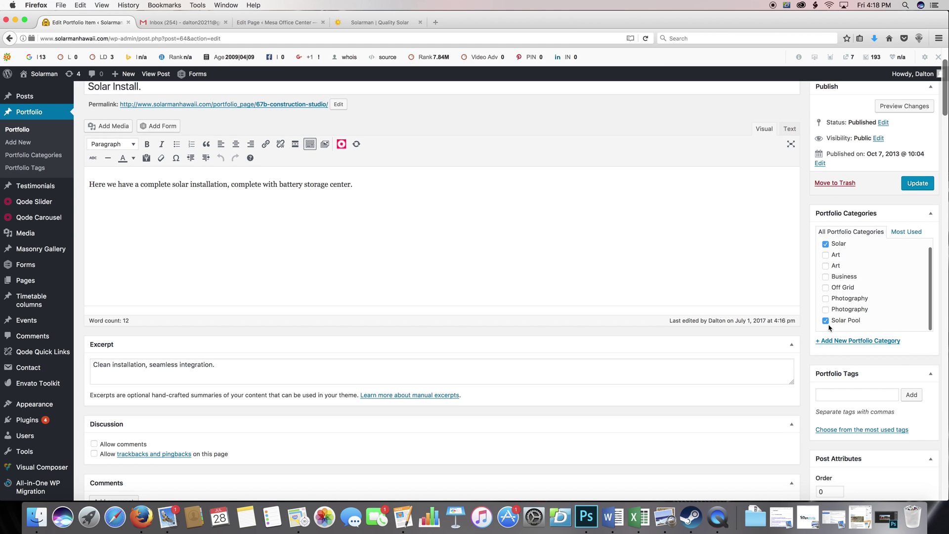
{"action": "scroll", "coordinate": [875, 258], "scroll_direction": "up", "scroll_amount": 3}
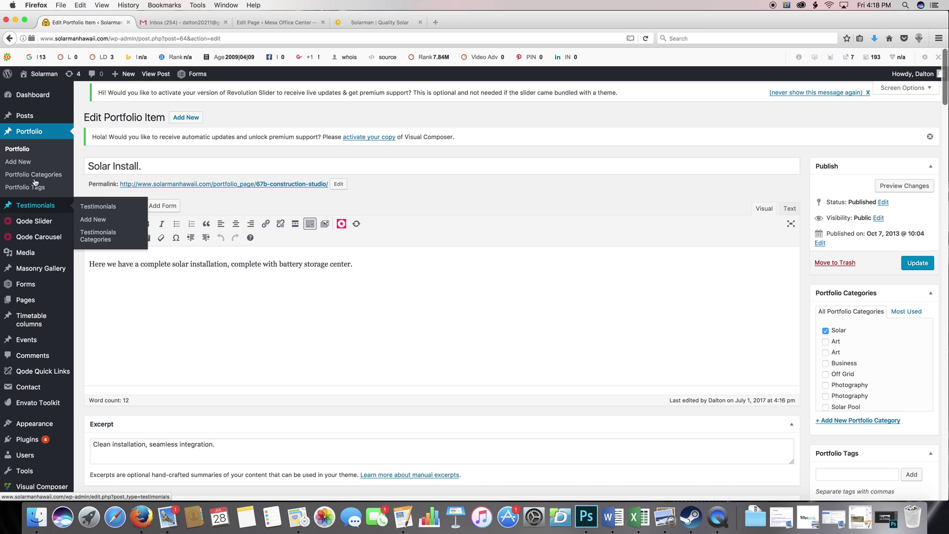
Step: Open the Qode Slider slides list and move the "Amazing Header & Title Options" slide to the trash with a bulk action
{"action": "mouse_move", "coordinate": [33, 211]}
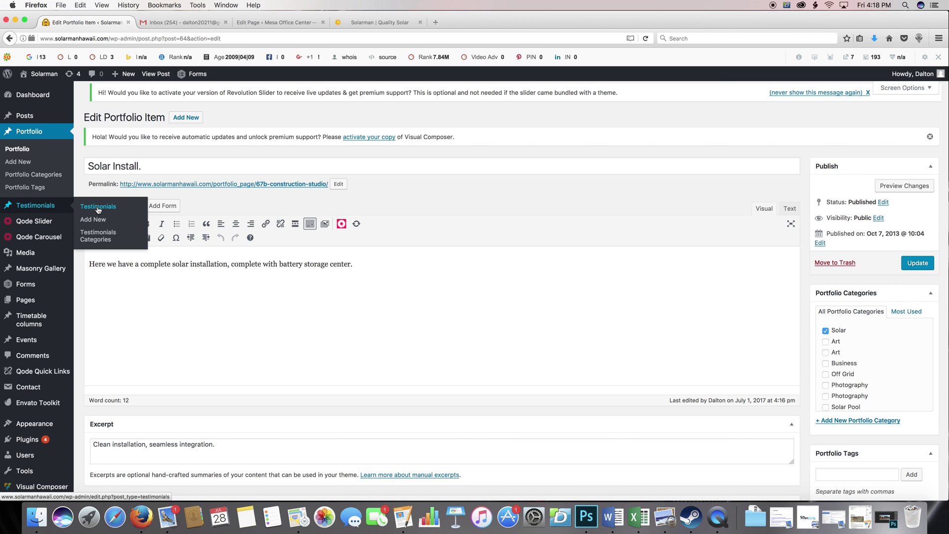
{"action": "mouse_move", "coordinate": [53, 227]}
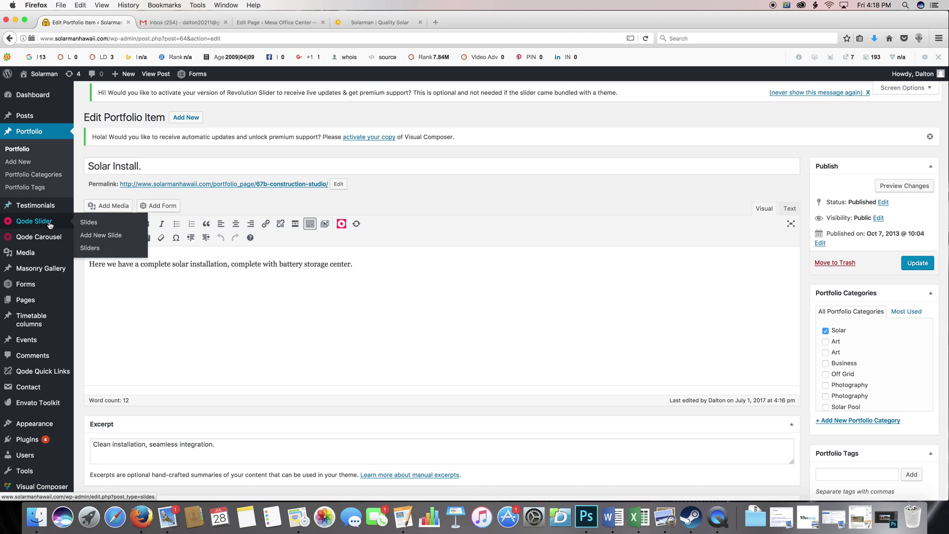
{"action": "left_click", "coordinate": [108, 227]}
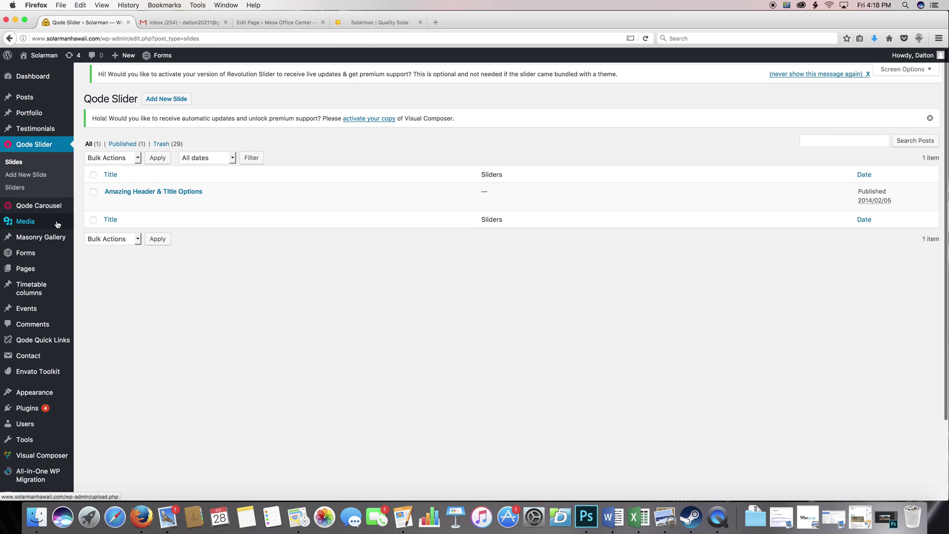
{"action": "mouse_move", "coordinate": [175, 212]}
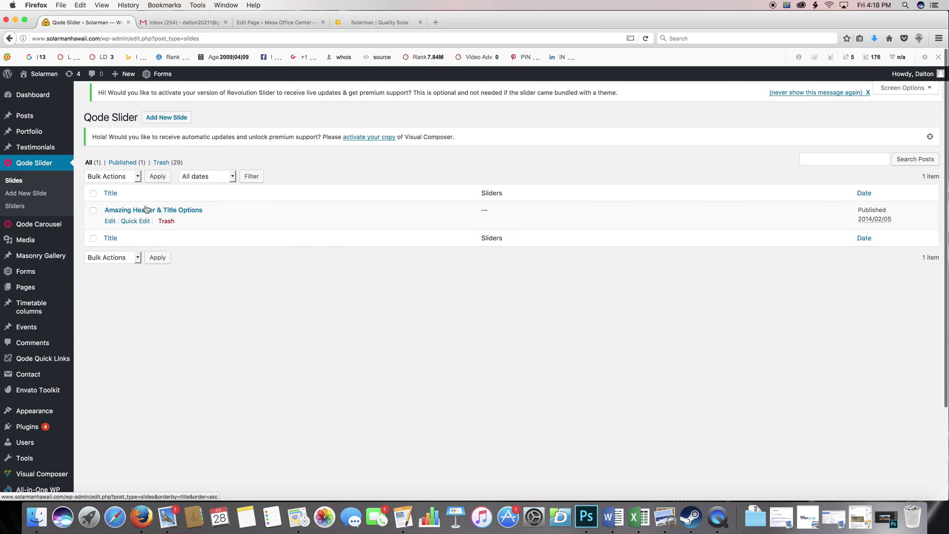
{"action": "left_click", "coordinate": [93, 212]}
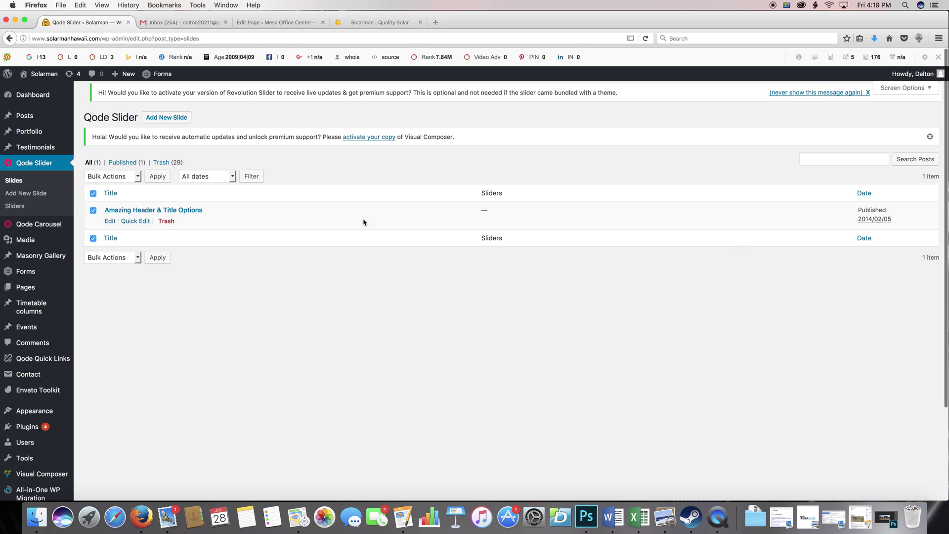
{"action": "left_click", "coordinate": [93, 195]}
{"action": "left_click", "coordinate": [137, 177]}
{"action": "left_click", "coordinate": [118, 201]}
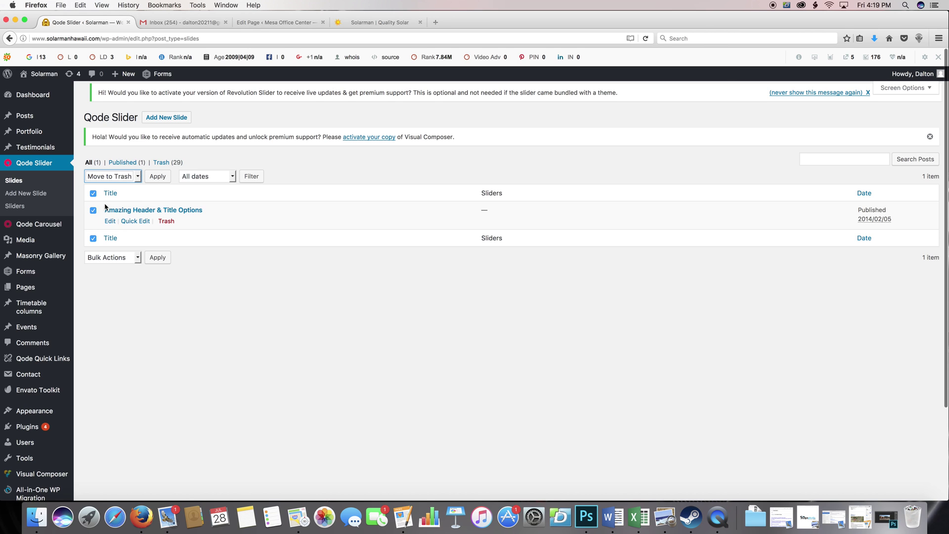
{"action": "left_click", "coordinate": [163, 176]}
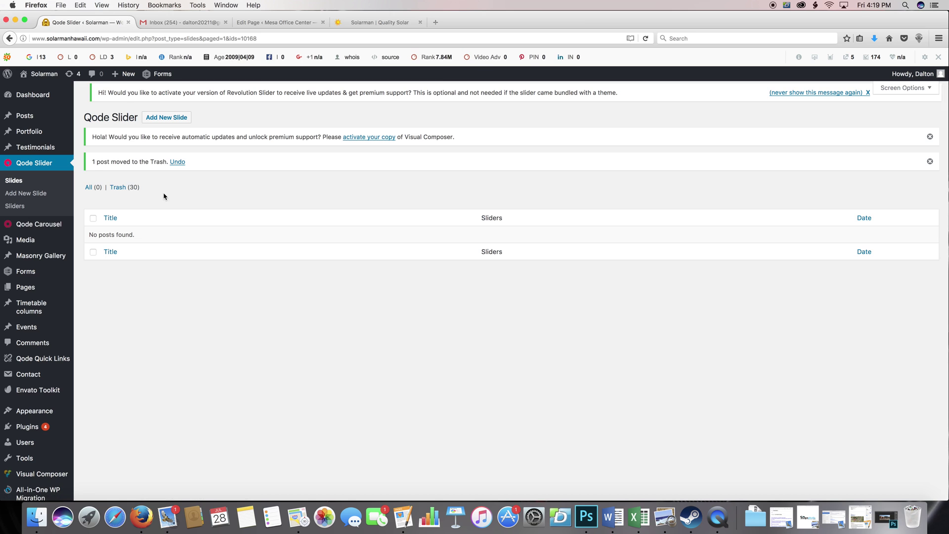
Step: Open the trashed Qode Slider slides and look through the list
{"action": "left_click", "coordinate": [117, 187]}
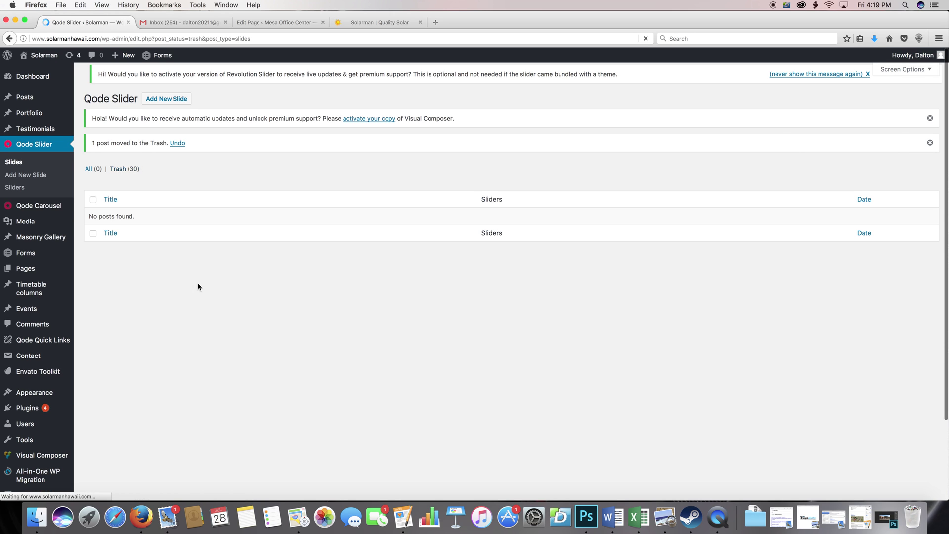
{"action": "scroll", "coordinate": [190, 309], "scroll_direction": "down", "scroll_amount": 5}
{"action": "scroll", "coordinate": [190, 306], "scroll_direction": "down", "scroll_amount": 2}
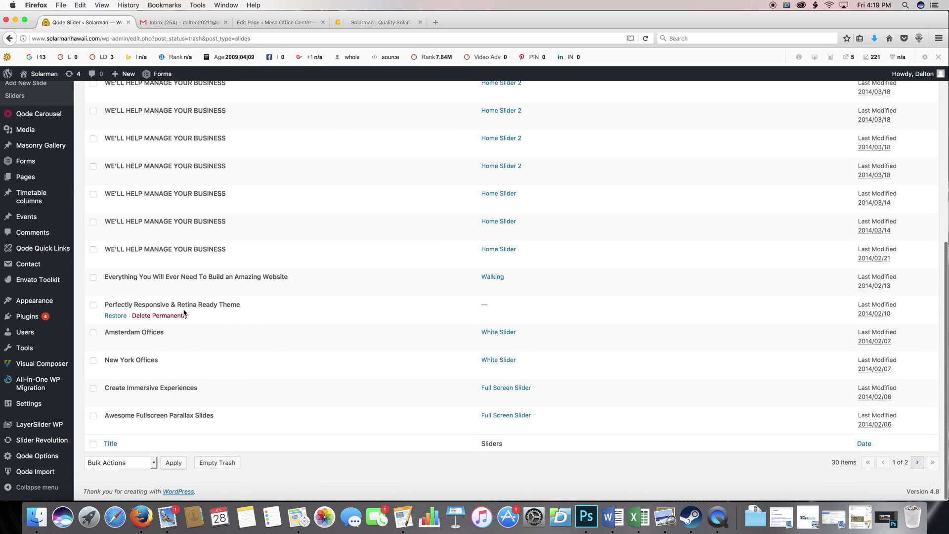
{"action": "scroll", "coordinate": [190, 303], "scroll_direction": "up", "scroll_amount": 10}
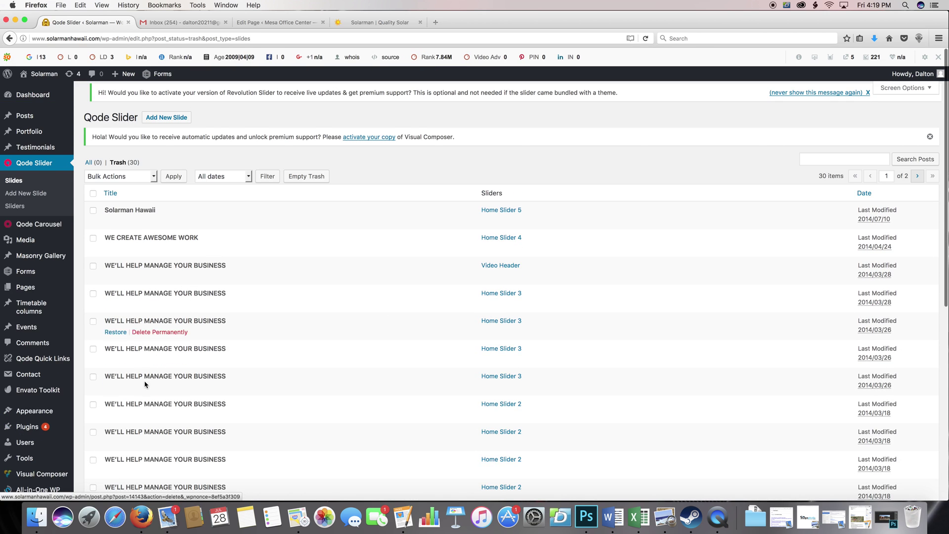
{"action": "scroll", "coordinate": [159, 380], "scroll_direction": "down", "scroll_amount": 8}
{"action": "scroll", "coordinate": [128, 345], "scroll_direction": "up", "scroll_amount": 10}
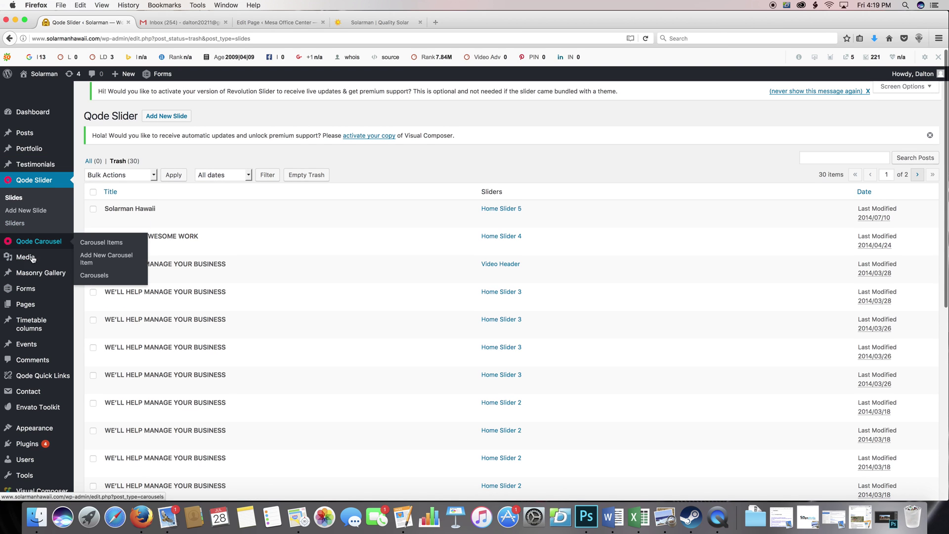
Step: Open the media library and look through the uploaded images
{"action": "scroll", "coordinate": [30, 247], "scroll_direction": "down", "scroll_amount": 1}
{"action": "left_click", "coordinate": [29, 261]}
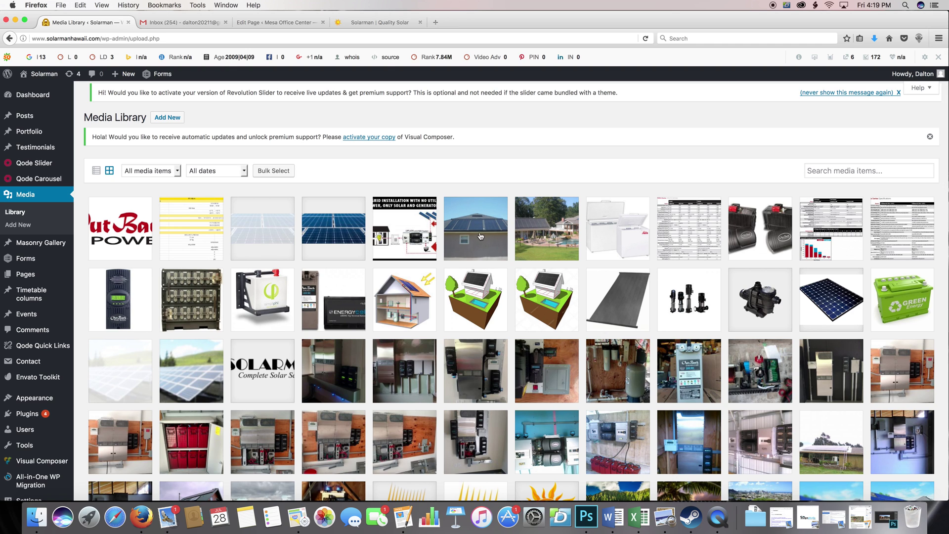
{"action": "scroll", "coordinate": [264, 265], "scroll_direction": "down", "scroll_amount": 8}
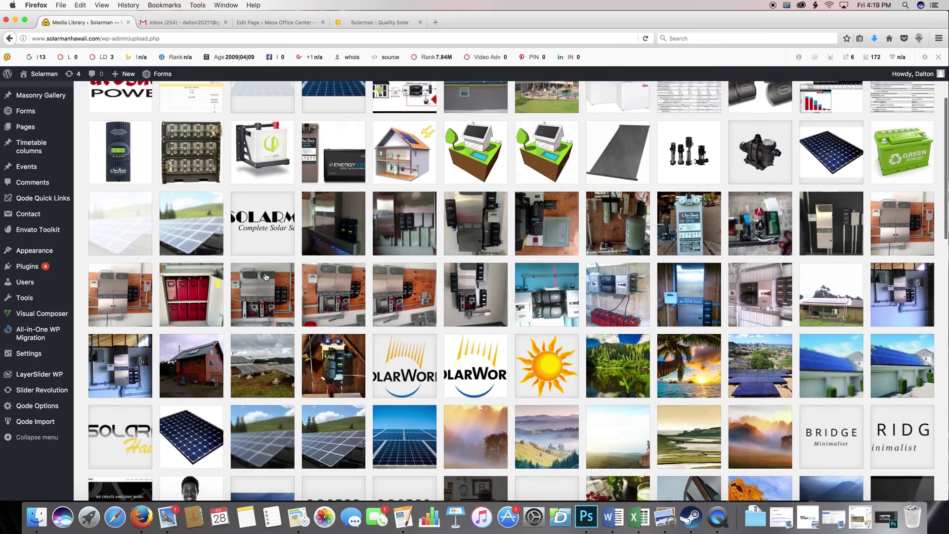
{"action": "scroll", "coordinate": [272, 266], "scroll_direction": "up", "scroll_amount": 8}
{"action": "scroll", "coordinate": [274, 267], "scroll_direction": "down", "scroll_amount": 5}
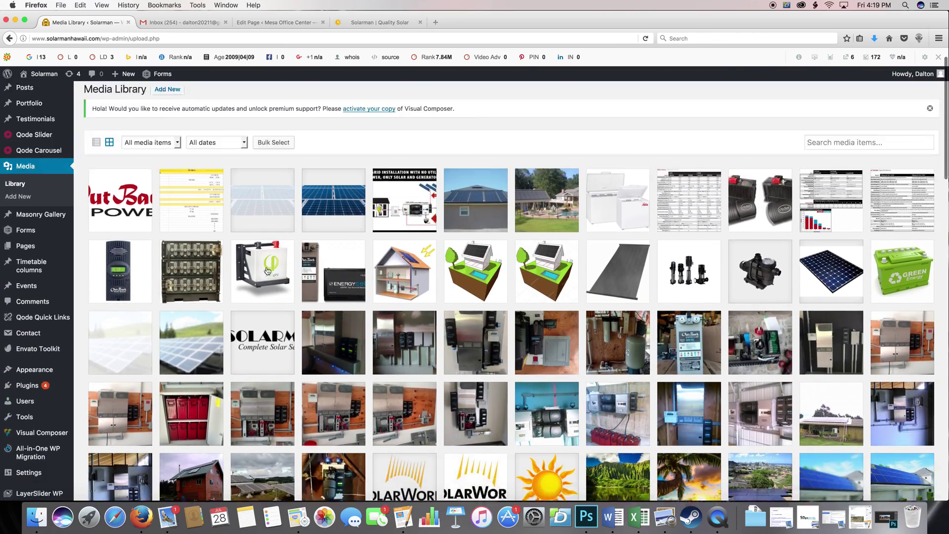
{"action": "scroll", "coordinate": [273, 265], "scroll_direction": "up", "scroll_amount": 5}
{"action": "scroll", "coordinate": [274, 262], "scroll_direction": "down", "scroll_amount": 3}
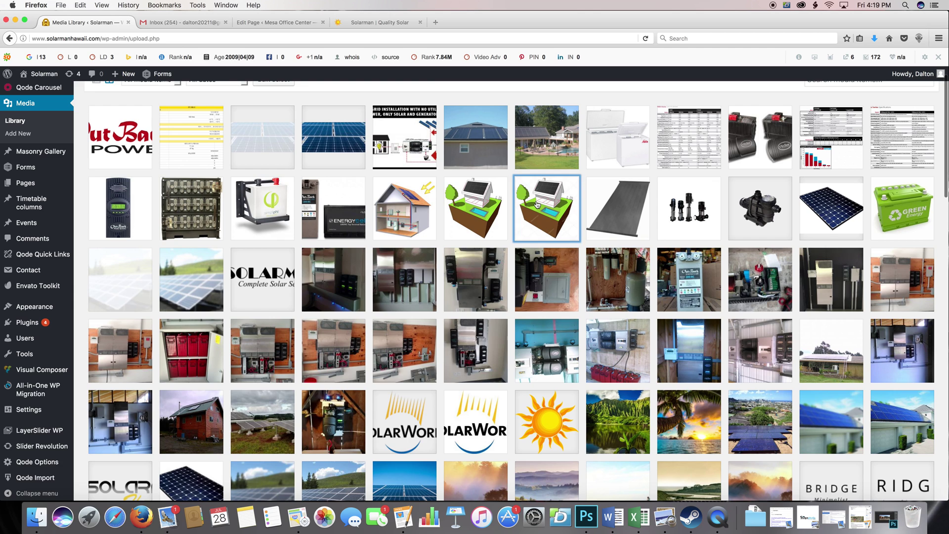
Step: Permanently delete the second of the two identical illustrations of a house with solar panels and a pool
{"action": "left_click", "coordinate": [537, 205]}
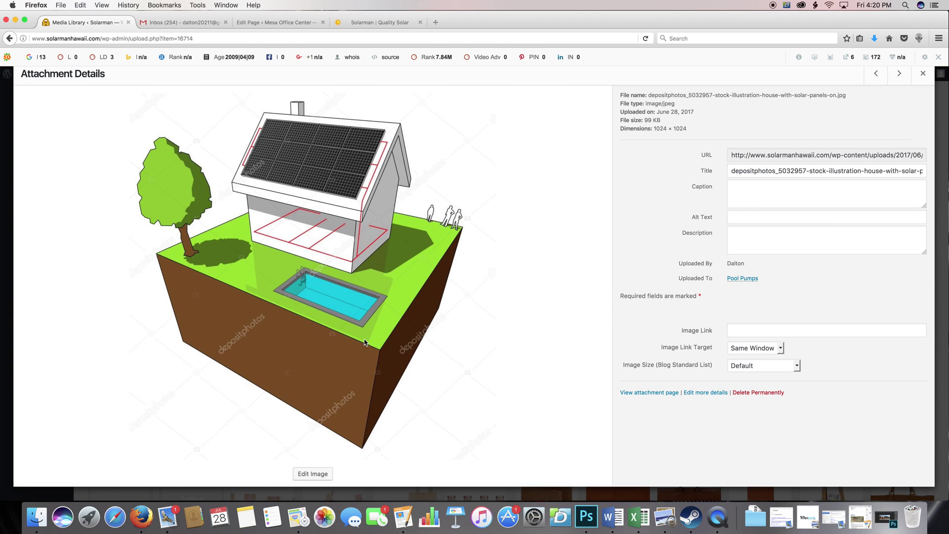
{"action": "left_click", "coordinate": [774, 393]}
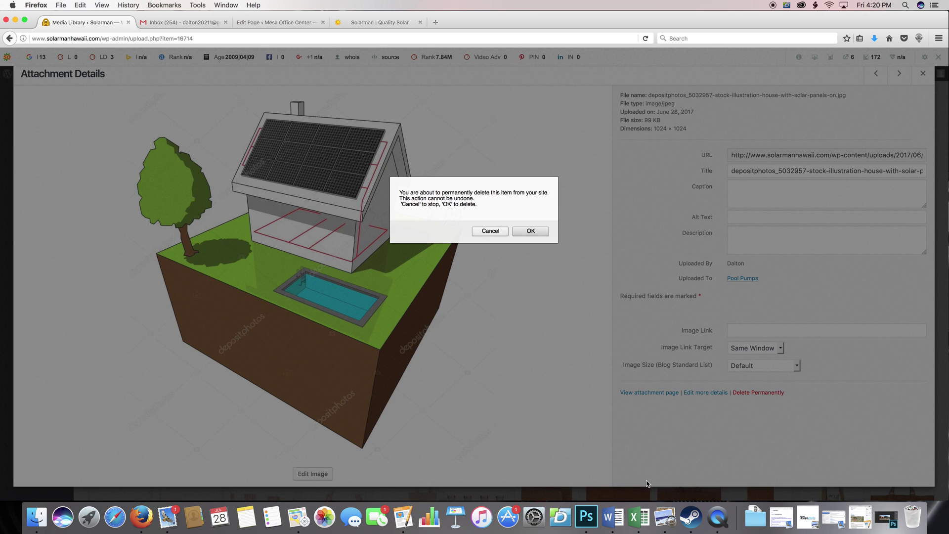
{"action": "left_click", "coordinate": [534, 232]}
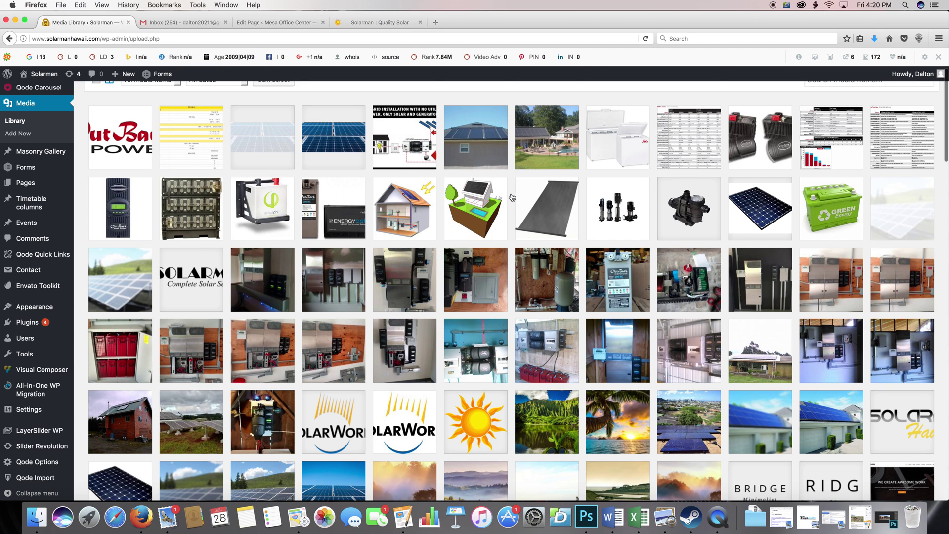
Step: Look further through the media images and open the Forms list containing the Home Page Form
{"action": "scroll", "coordinate": [459, 399], "scroll_direction": "down", "scroll_amount": 5}
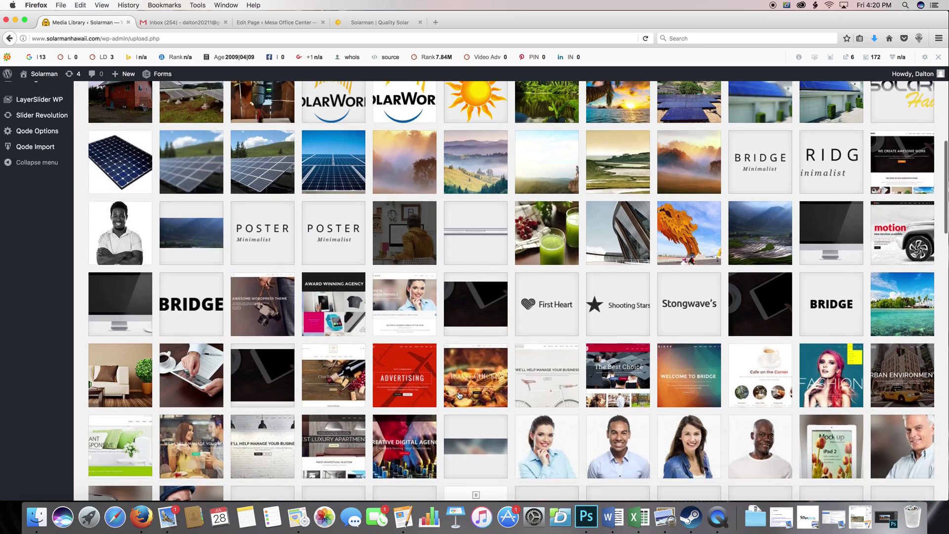
{"action": "scroll", "coordinate": [459, 394], "scroll_direction": "up", "scroll_amount": 7}
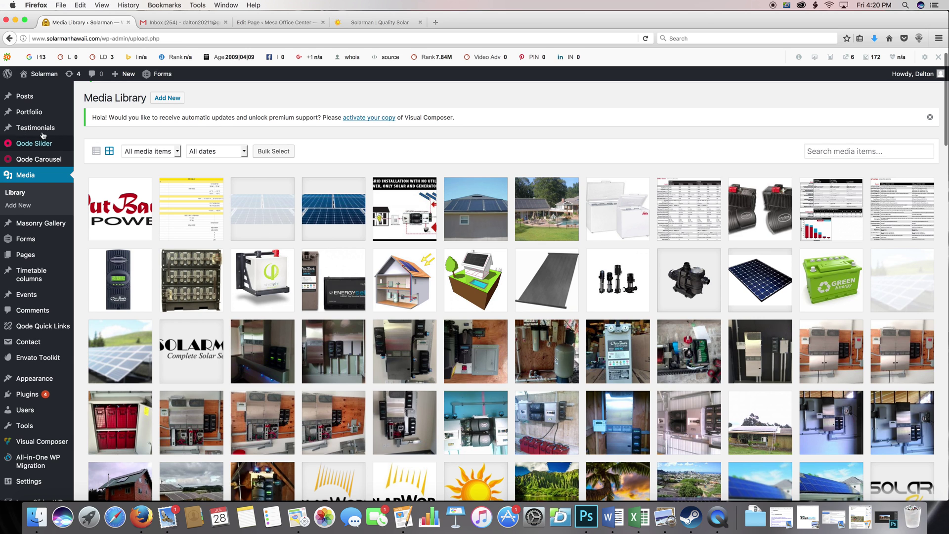
{"action": "mouse_move", "coordinate": [39, 226]}
{"action": "scroll", "coordinate": [45, 235], "scroll_direction": "down", "scroll_amount": 1}
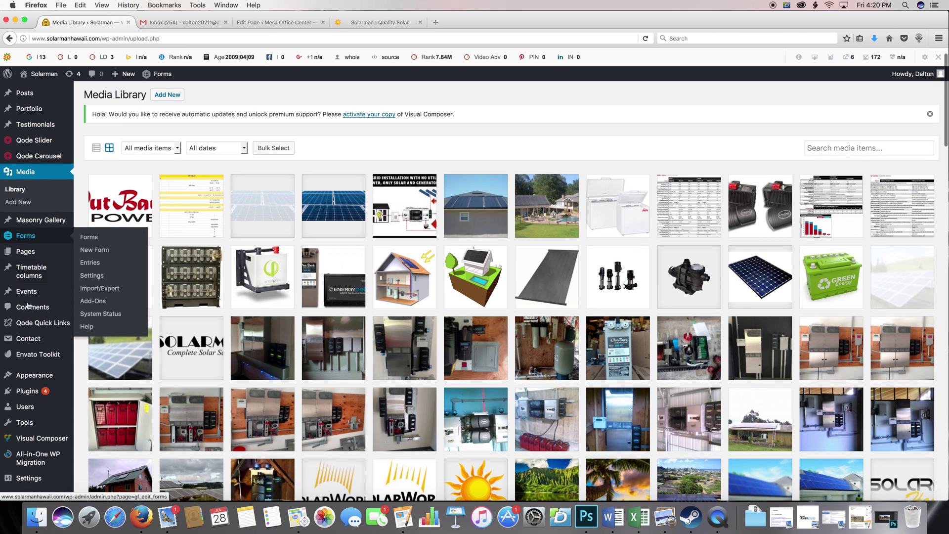
{"action": "left_click", "coordinate": [133, 243]}
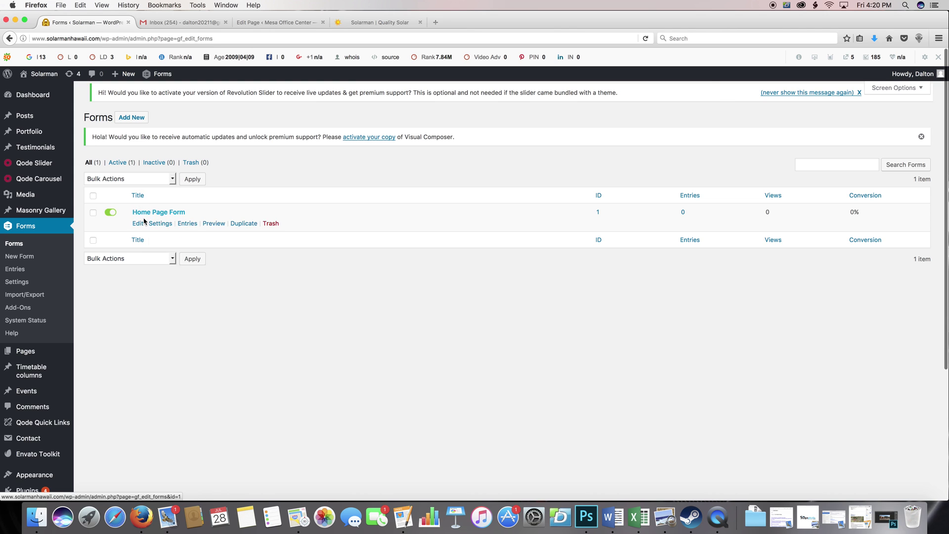
Step: Open the "ASK AN EXPERT FORM" contact form, review its field template and display its mail settings
{"action": "scroll", "coordinate": [22, 286], "scroll_direction": "down", "scroll_amount": 5}
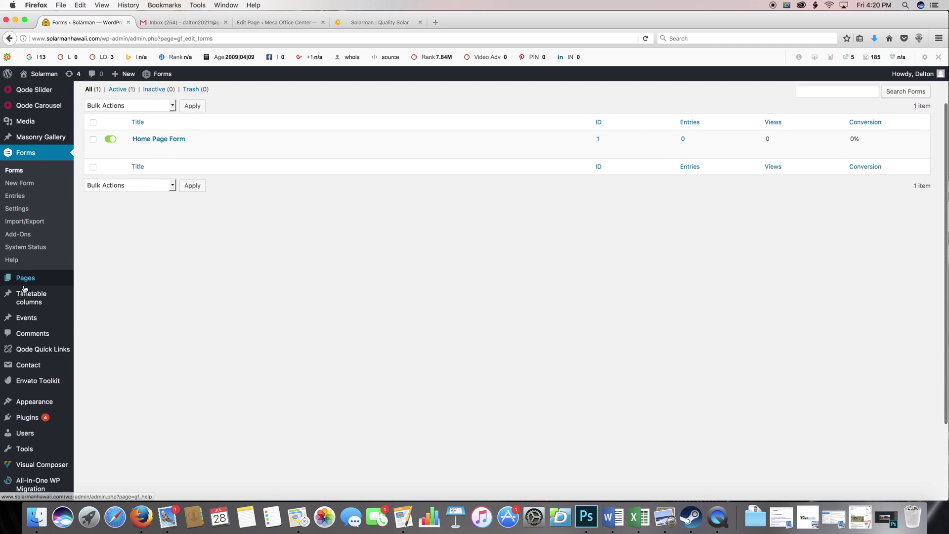
{"action": "left_click", "coordinate": [26, 323]}
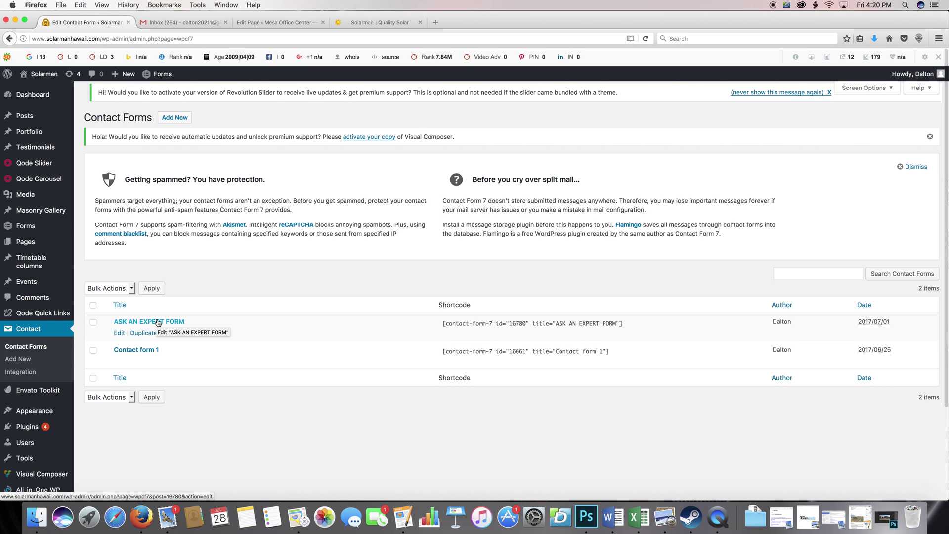
{"action": "left_click", "coordinate": [156, 323]}
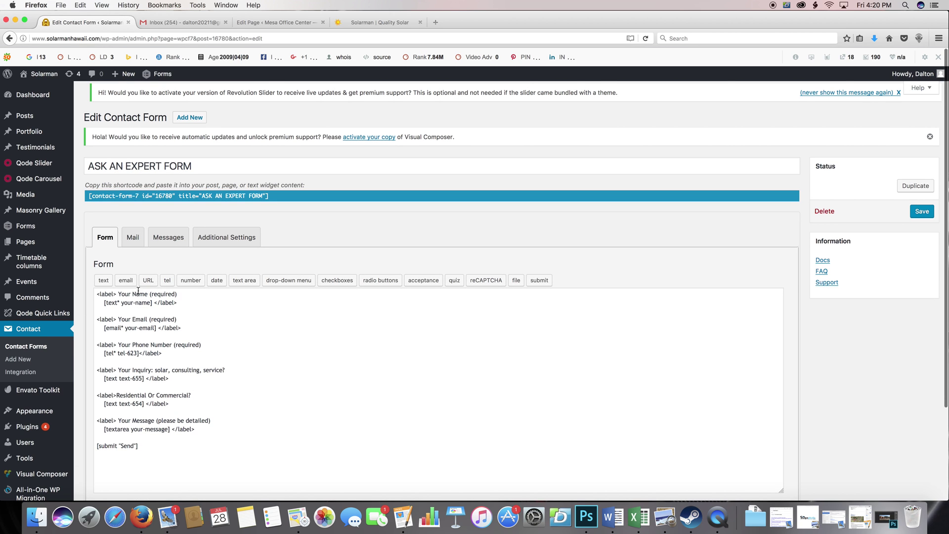
{"action": "scroll", "coordinate": [113, 285], "scroll_direction": "down", "scroll_amount": 1}
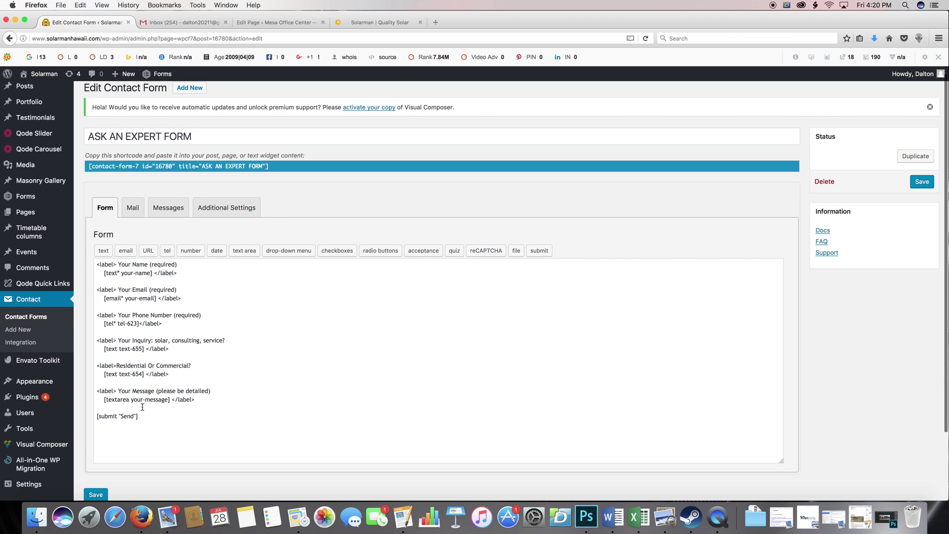
{"action": "left_click", "coordinate": [133, 207]}
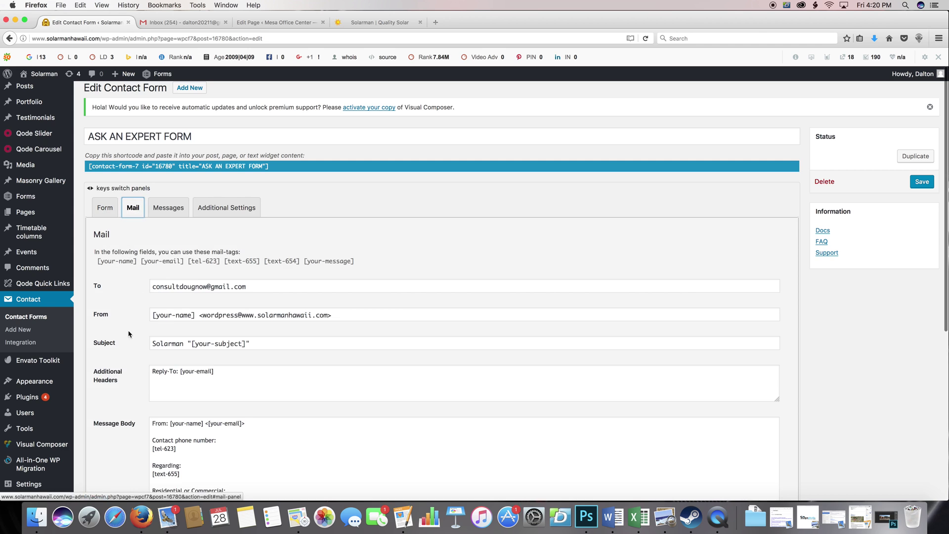
Step: Review the ASK AN EXPERT FORM mail settings, including the recipient, sender, subject, headers and message body template
{"action": "scroll", "coordinate": [275, 262], "scroll_direction": "down", "scroll_amount": 2}
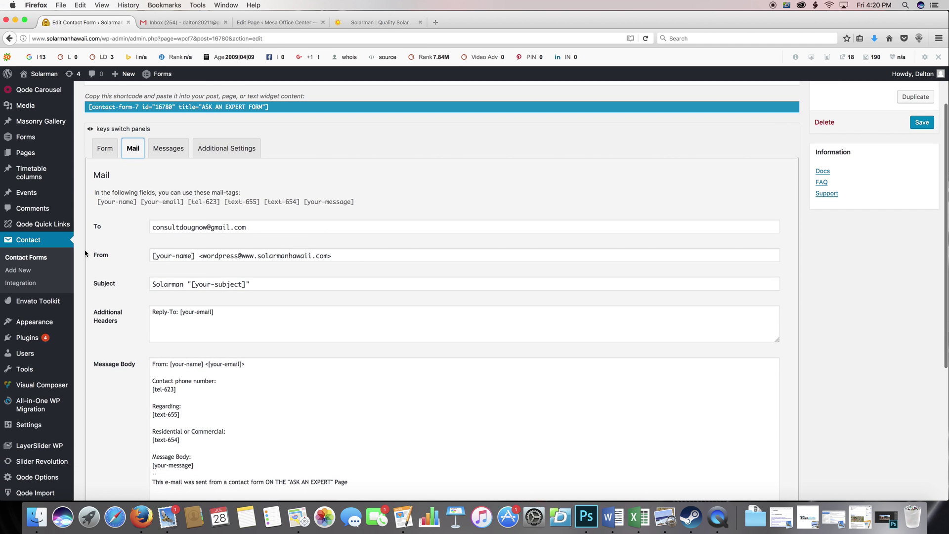
{"action": "scroll", "coordinate": [193, 285], "scroll_direction": "down", "scroll_amount": 4}
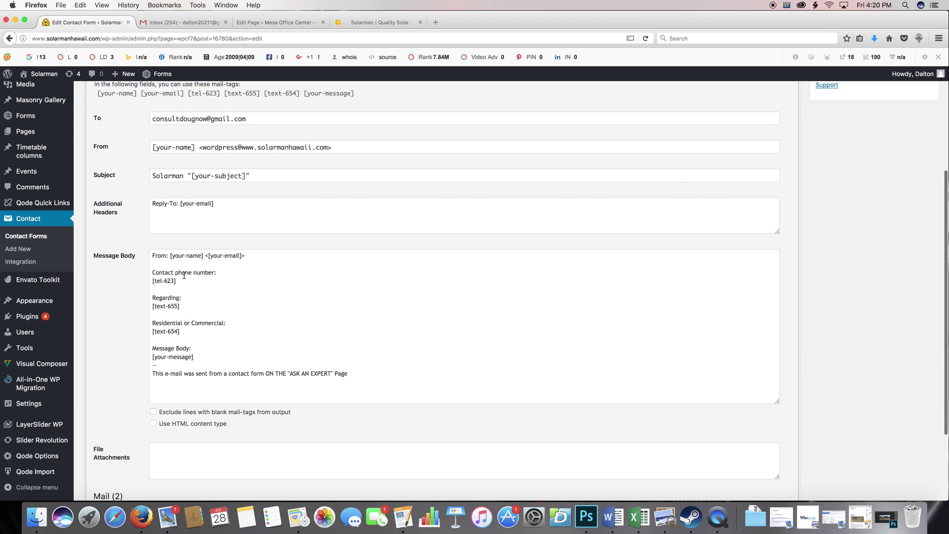
{"action": "scroll", "coordinate": [224, 364], "scroll_direction": "up", "scroll_amount": 1}
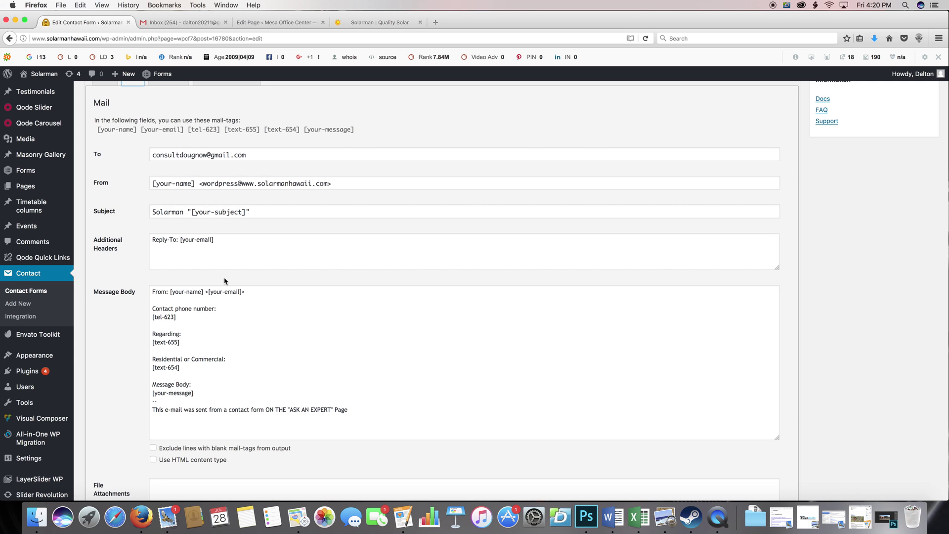
{"action": "scroll", "coordinate": [139, 274], "scroll_direction": "down", "scroll_amount": 1}
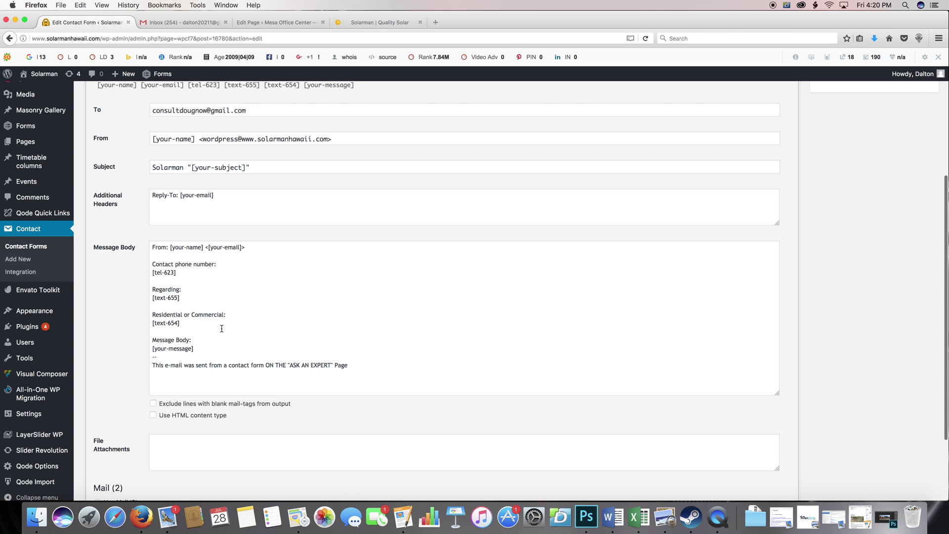
{"action": "scroll", "coordinate": [190, 370], "scroll_direction": "down", "scroll_amount": 3}
{"action": "scroll", "coordinate": [188, 373], "scroll_direction": "up", "scroll_amount": 5}
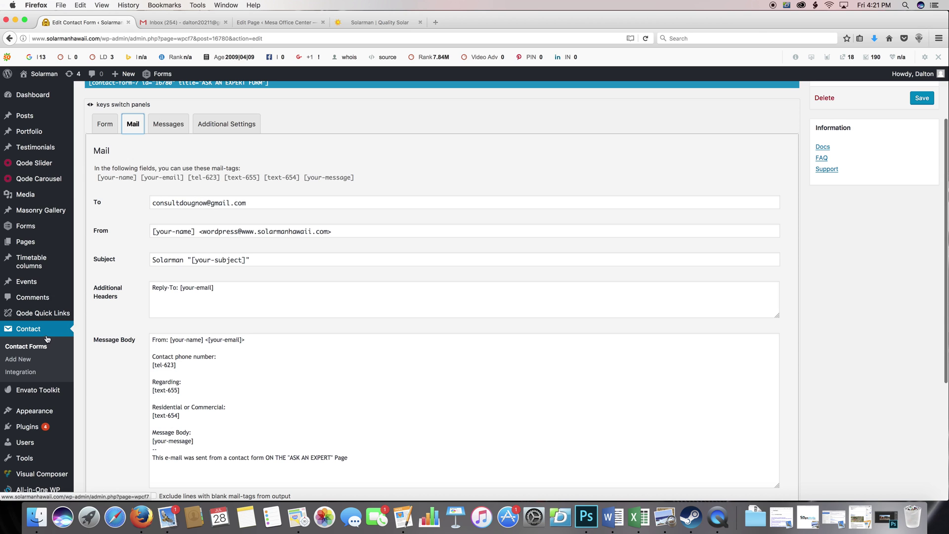
{"action": "scroll", "coordinate": [47, 339], "scroll_direction": "down", "scroll_amount": 2}
{"action": "scroll", "coordinate": [48, 339], "scroll_direction": "down", "scroll_amount": 1}
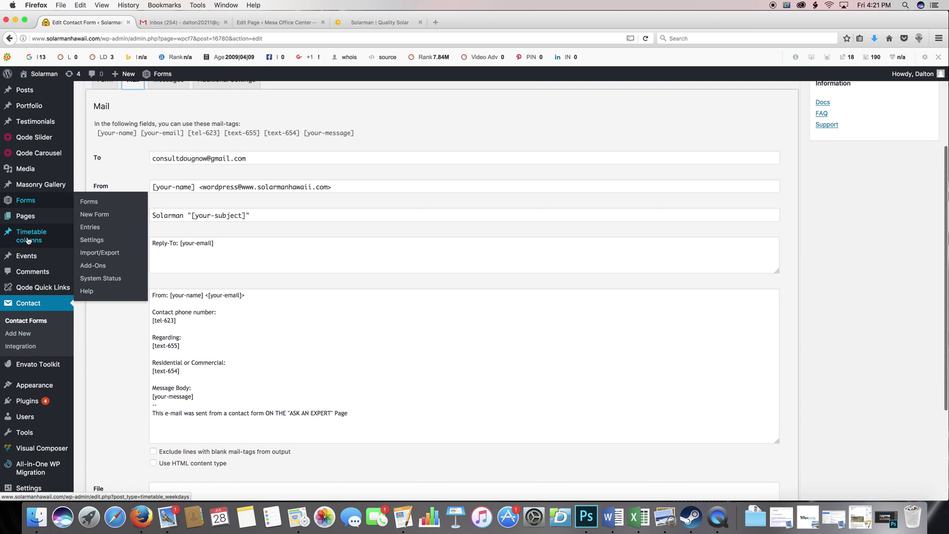
Step: Open the list of all pages and look through the site's published pages
{"action": "mouse_move", "coordinate": [30, 244]}
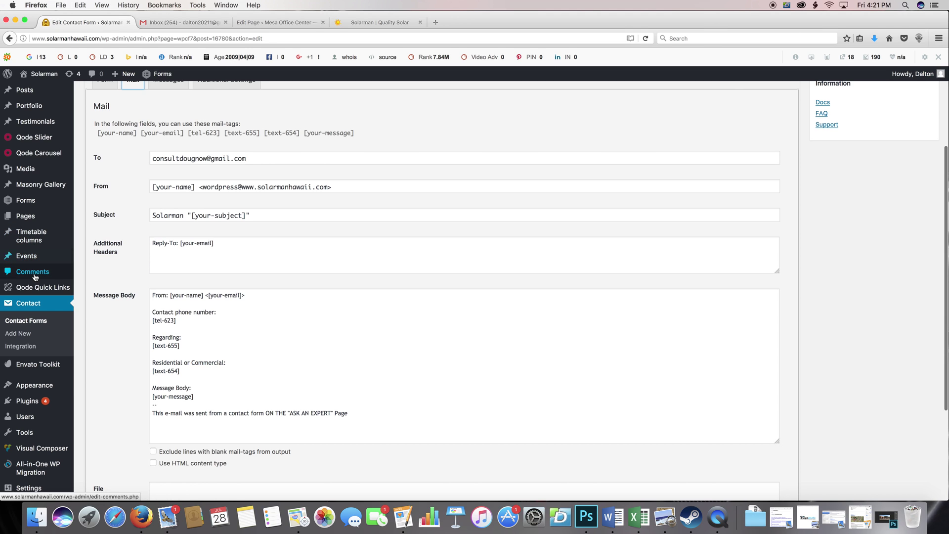
{"action": "left_click", "coordinate": [25, 217]}
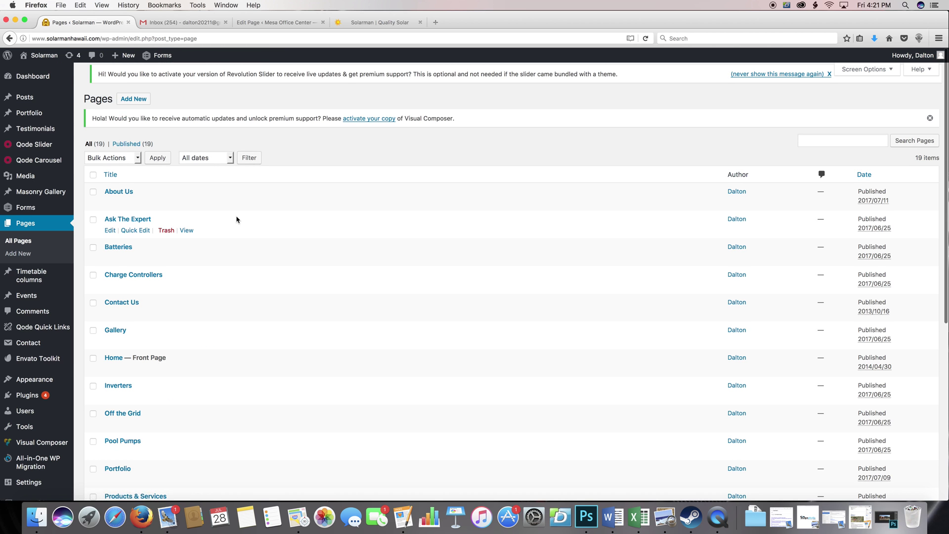
{"action": "scroll", "coordinate": [236, 220], "scroll_direction": "down", "scroll_amount": 3}
{"action": "scroll", "coordinate": [235, 221], "scroll_direction": "down", "scroll_amount": 5}
{"action": "scroll", "coordinate": [236, 219], "scroll_direction": "up", "scroll_amount": 8}
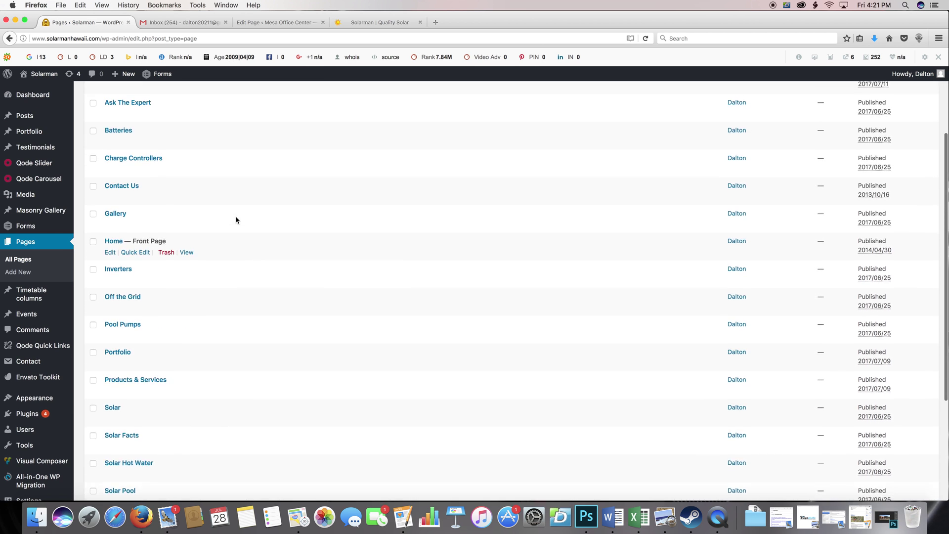
{"action": "scroll", "coordinate": [236, 219], "scroll_direction": "down", "scroll_amount": 5}
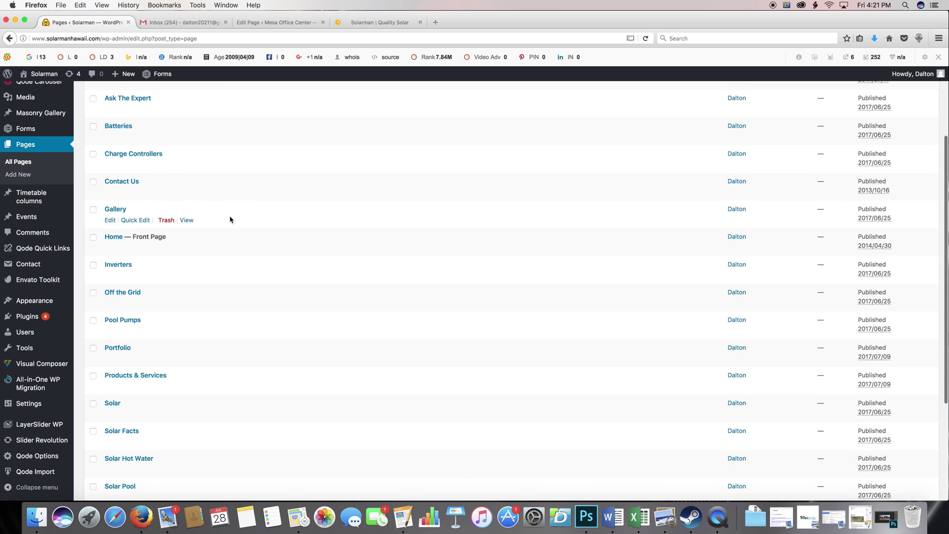
{"action": "scroll", "coordinate": [224, 217], "scroll_direction": "down", "scroll_amount": 4}
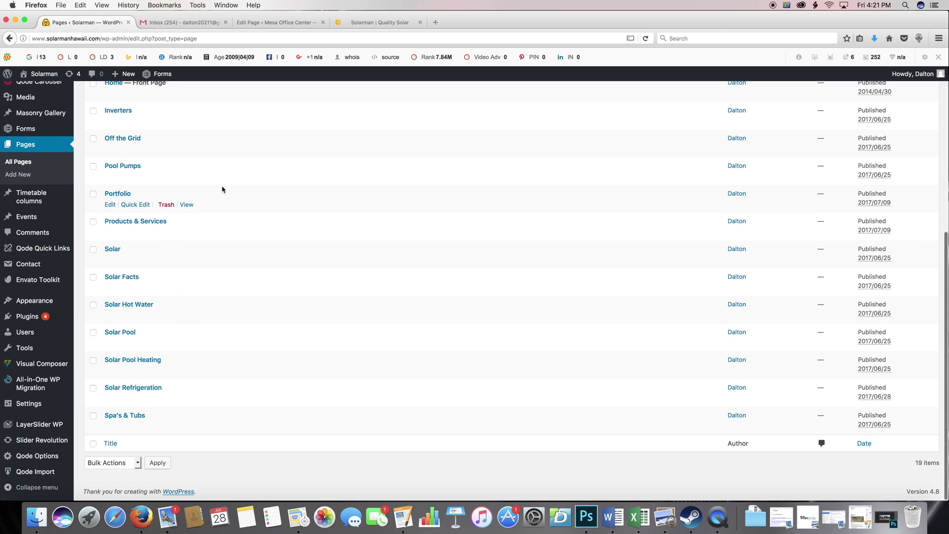
{"action": "scroll", "coordinate": [222, 188], "scroll_direction": "up", "scroll_amount": 3}
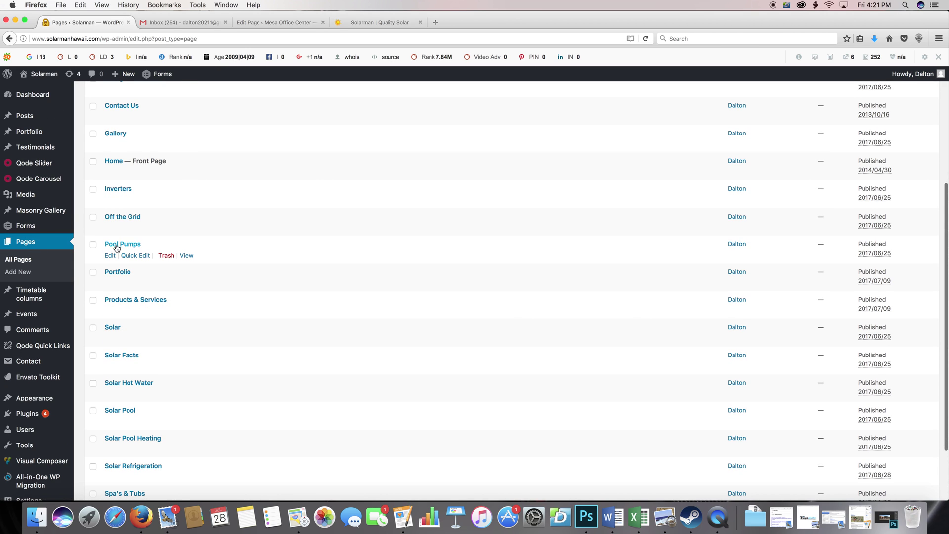
Step: Open the Pool Pumps page for editing and review its Visual Composer rows and elements
{"action": "left_click", "coordinate": [109, 257]}
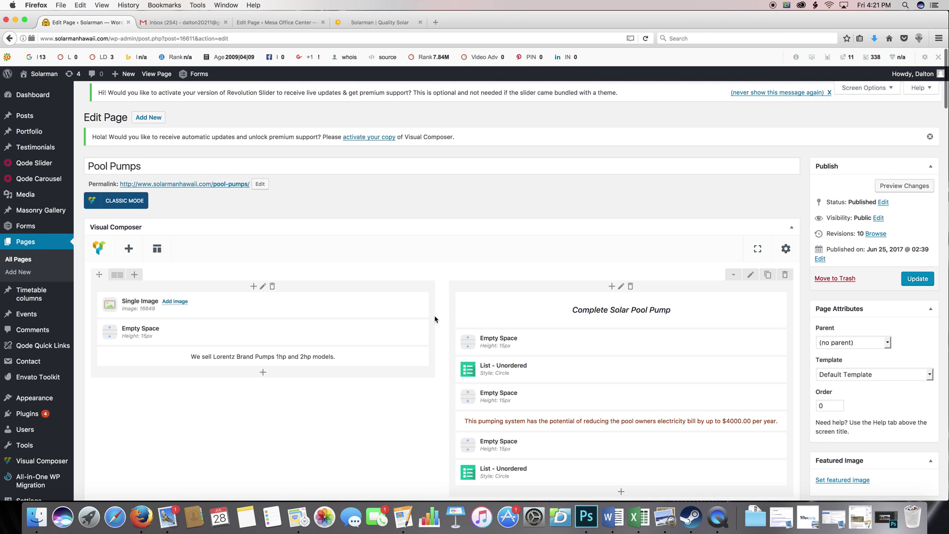
{"action": "scroll", "coordinate": [443, 300], "scroll_direction": "down", "scroll_amount": 3}
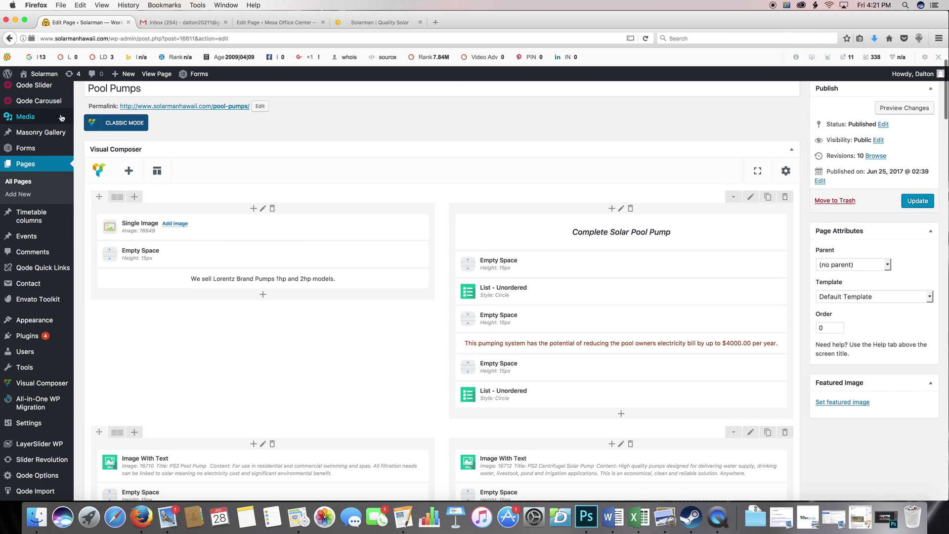
{"action": "scroll", "coordinate": [289, 248], "scroll_direction": "up", "scroll_amount": 3}
{"action": "scroll", "coordinate": [430, 251], "scroll_direction": "down", "scroll_amount": 10}
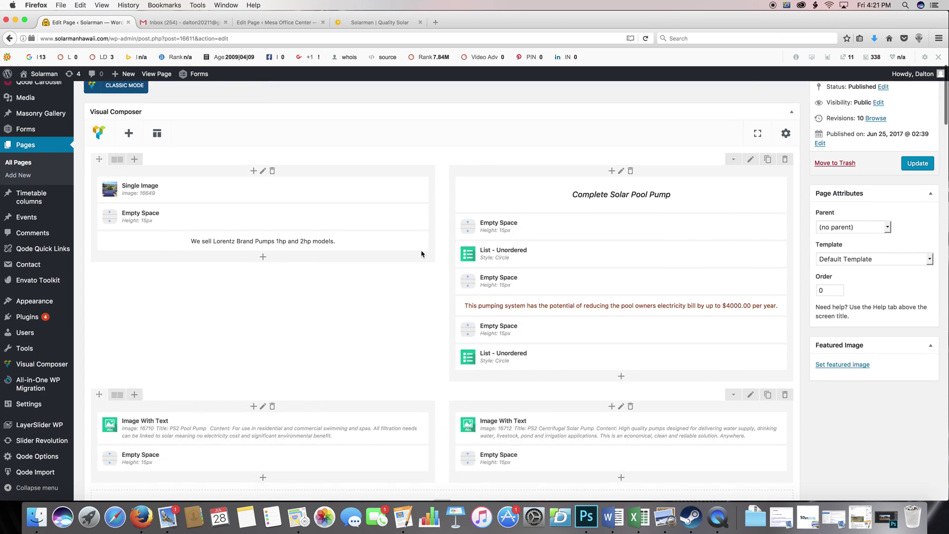
{"action": "scroll", "coordinate": [421, 254], "scroll_direction": "up", "scroll_amount": 5}
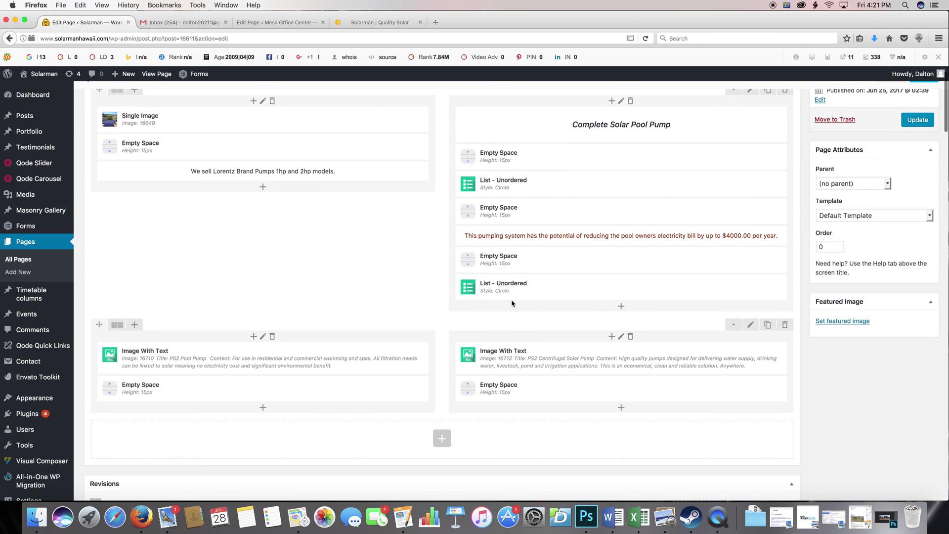
{"action": "scroll", "coordinate": [494, 321], "scroll_direction": "up", "scroll_amount": 3}
{"action": "scroll", "coordinate": [351, 280], "scroll_direction": "up", "scroll_amount": 3}
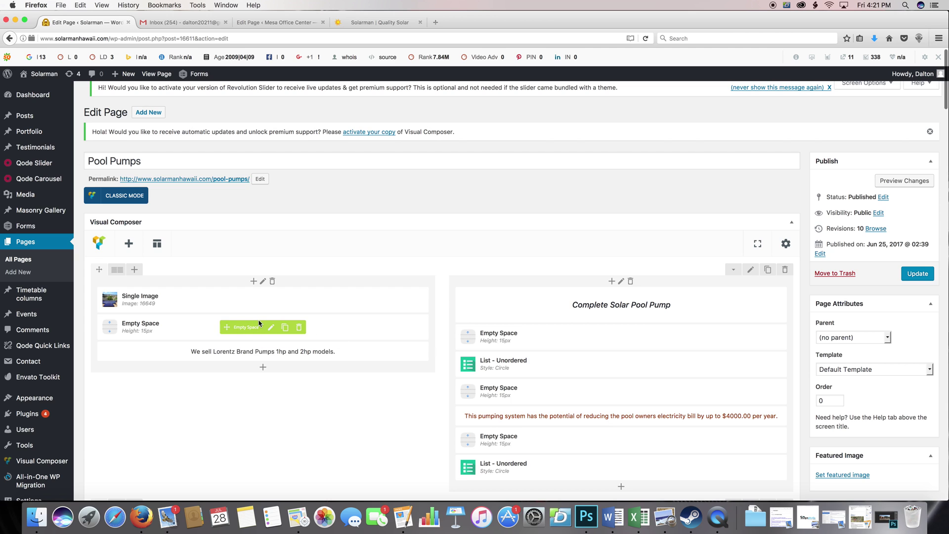
Step: Open the live Solarman site in a new tab and go to its Pool Pumps page
{"action": "mouse_move", "coordinate": [43, 78]}
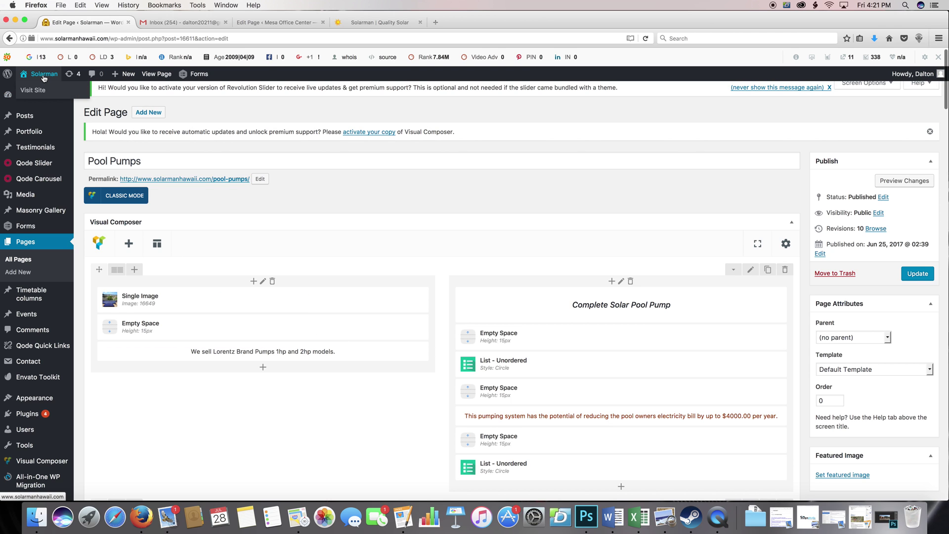
{"action": "right_click", "coordinate": [39, 91]}
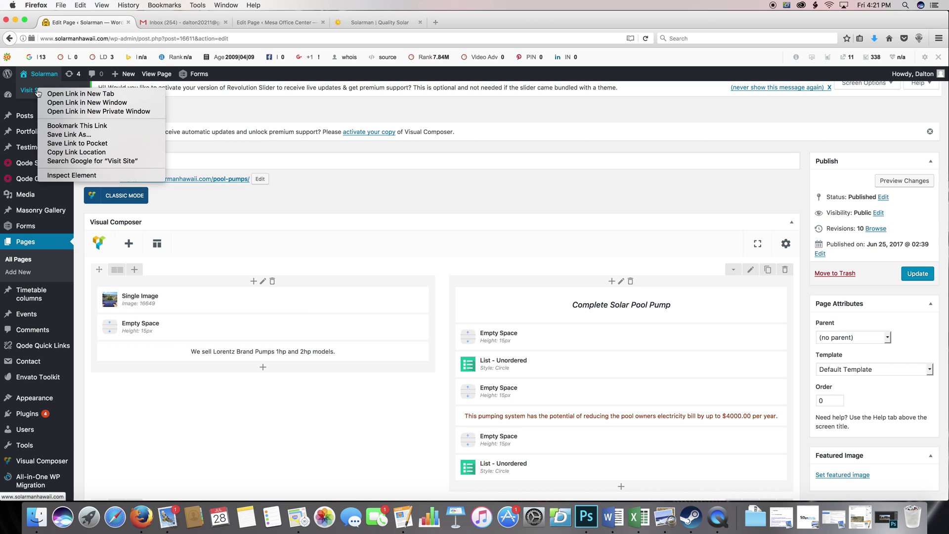
{"action": "left_click", "coordinate": [84, 94]}
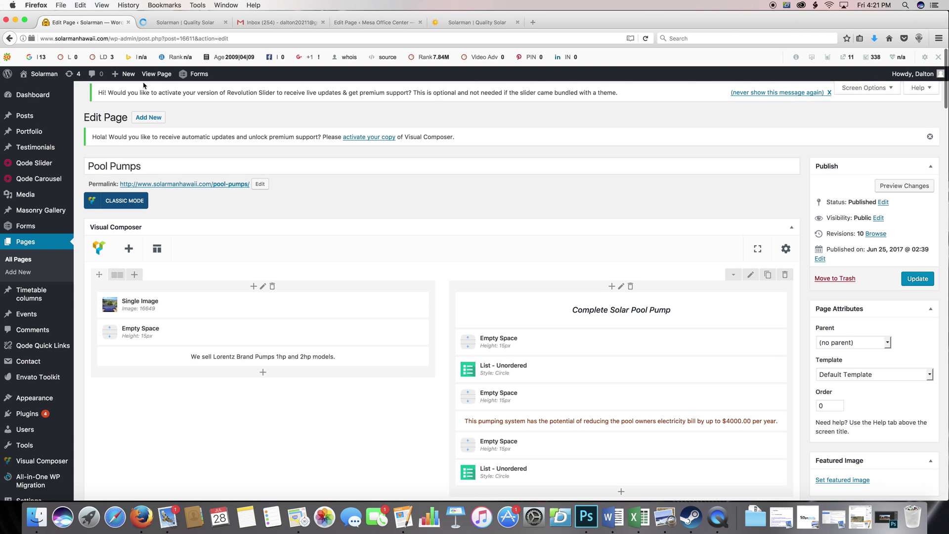
{"action": "left_click", "coordinate": [172, 23]}
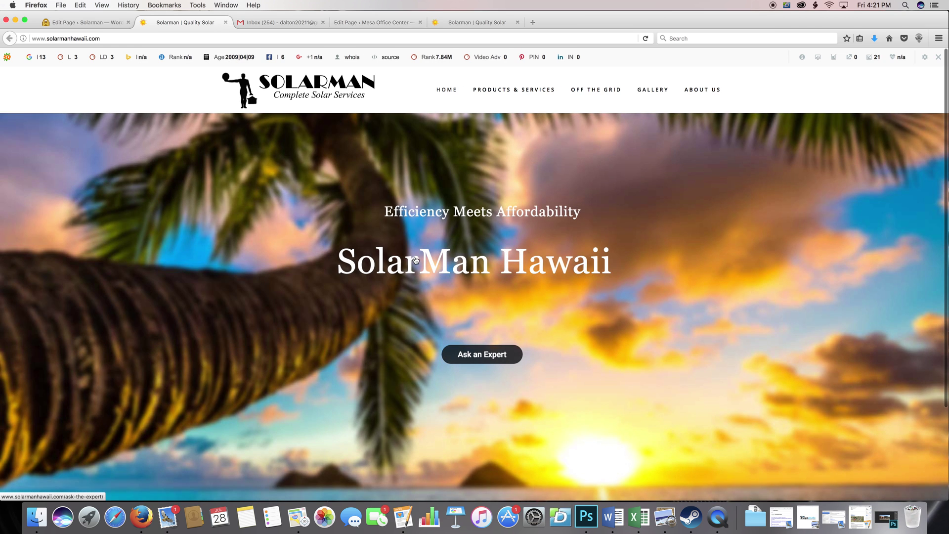
{"action": "mouse_move", "coordinate": [514, 92]}
{"action": "mouse_move", "coordinate": [495, 140]}
{"action": "left_click", "coordinate": [610, 159]}
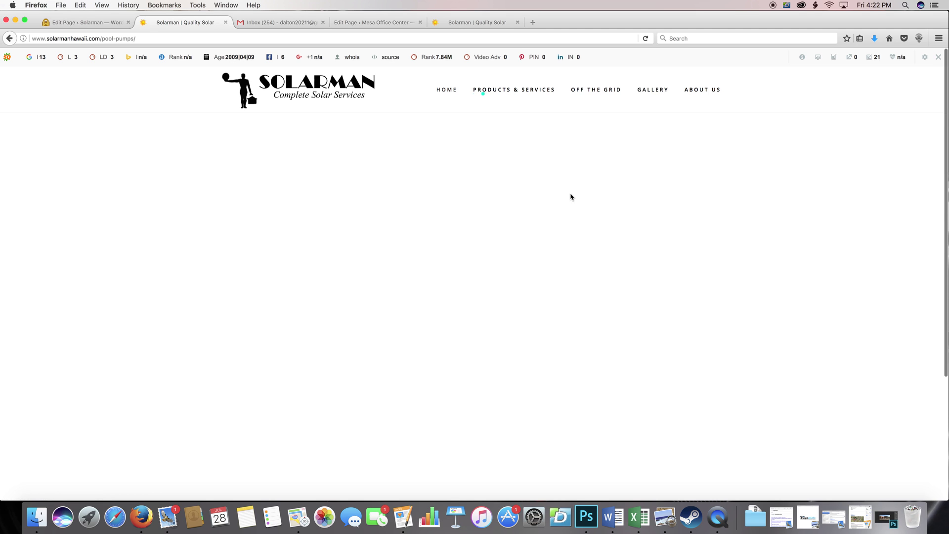
Step: Examine the live Pool Pumps content, expanding and collapsing its More Facts section
{"action": "scroll", "coordinate": [675, 263], "scroll_direction": "down", "scroll_amount": 5}
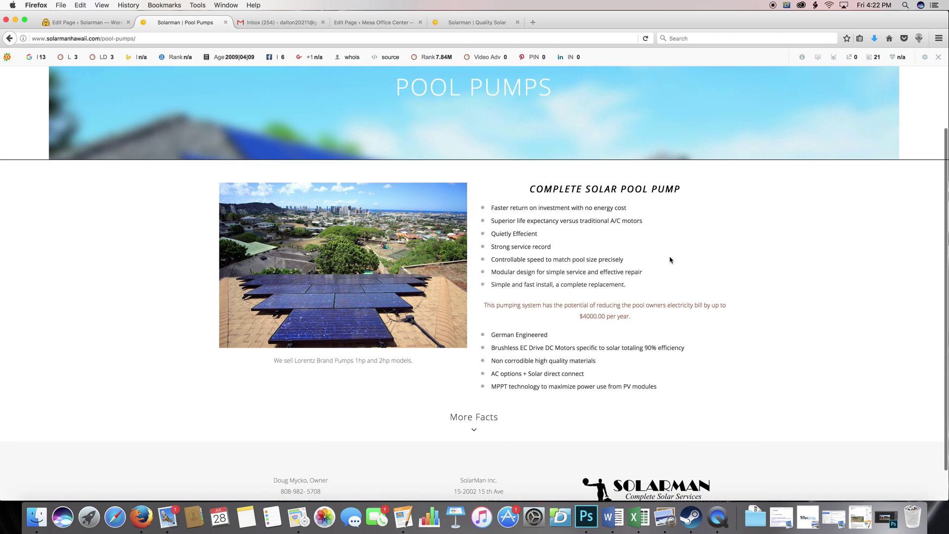
{"action": "left_click", "coordinate": [459, 395]}
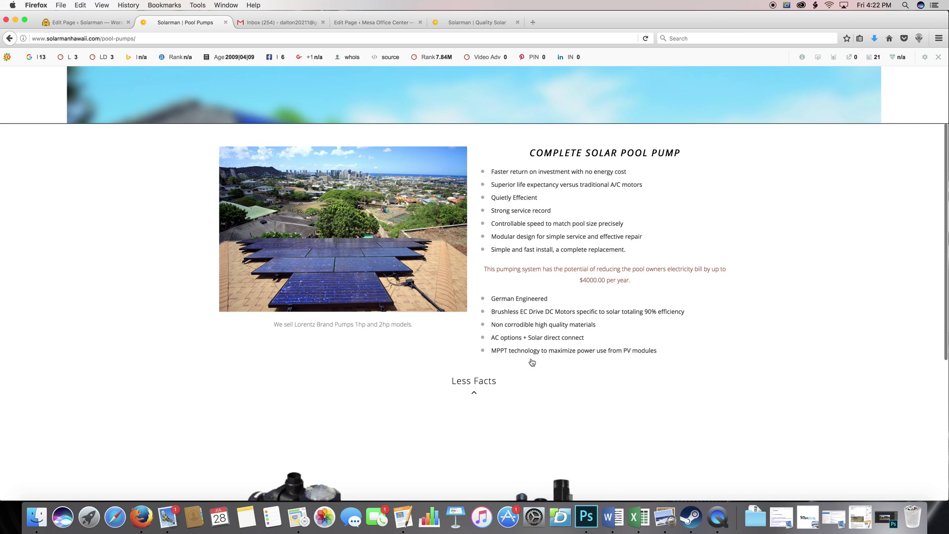
{"action": "left_click", "coordinate": [464, 388]}
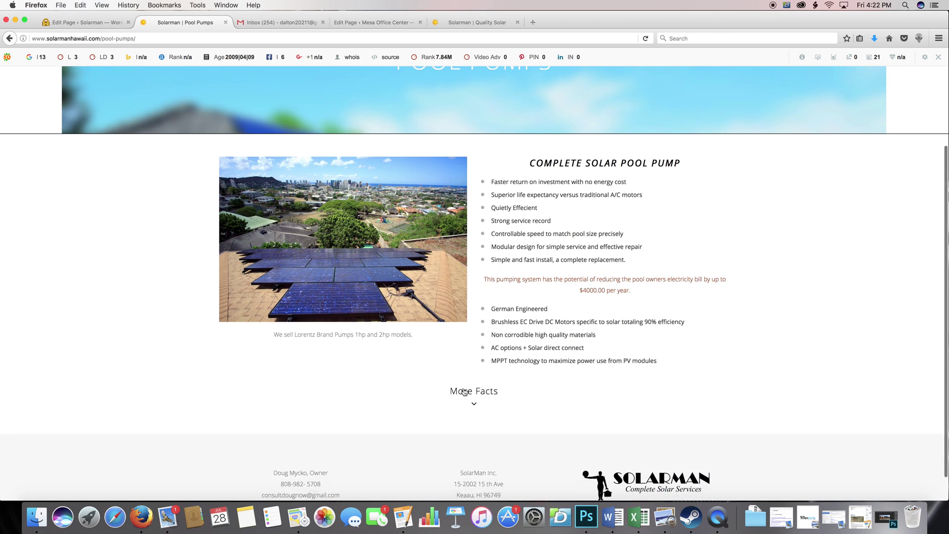
Step: Preview the Pool Pumps page from its editor and close the older live Pool Pumps tab
{"action": "left_click", "coordinate": [105, 23]}
{"action": "left_click", "coordinate": [903, 186]}
{"action": "left_click", "coordinate": [323, 22]}
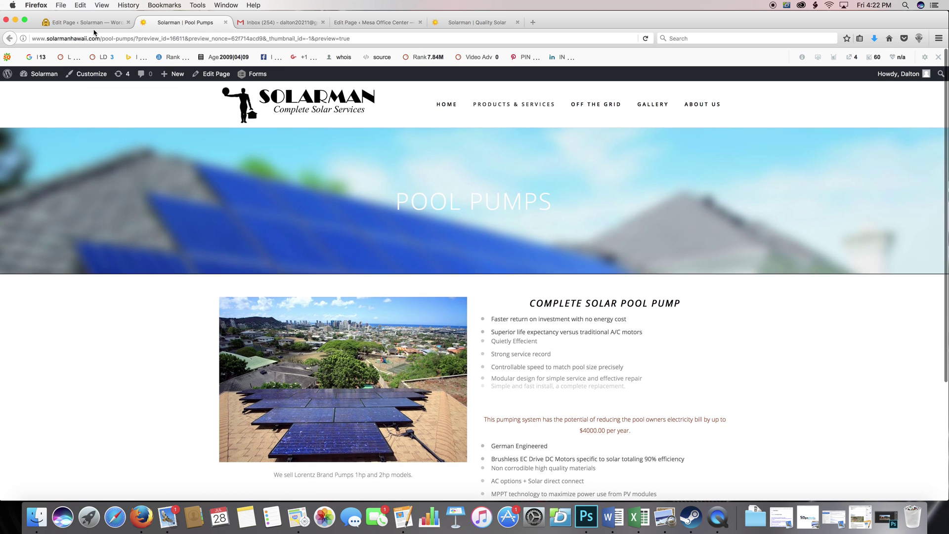
Step: Return to the Pool Pumps editor, open the Single Image element's settings and review its image source and other options
{"action": "left_click", "coordinate": [89, 22]}
{"action": "scroll", "coordinate": [401, 287], "scroll_direction": "down", "scroll_amount": 2}
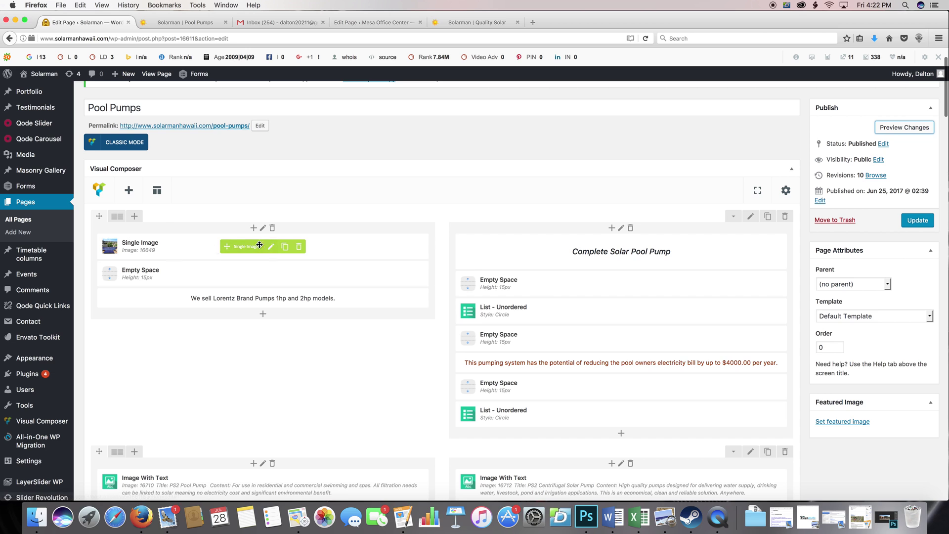
{"action": "left_click", "coordinate": [271, 246]}
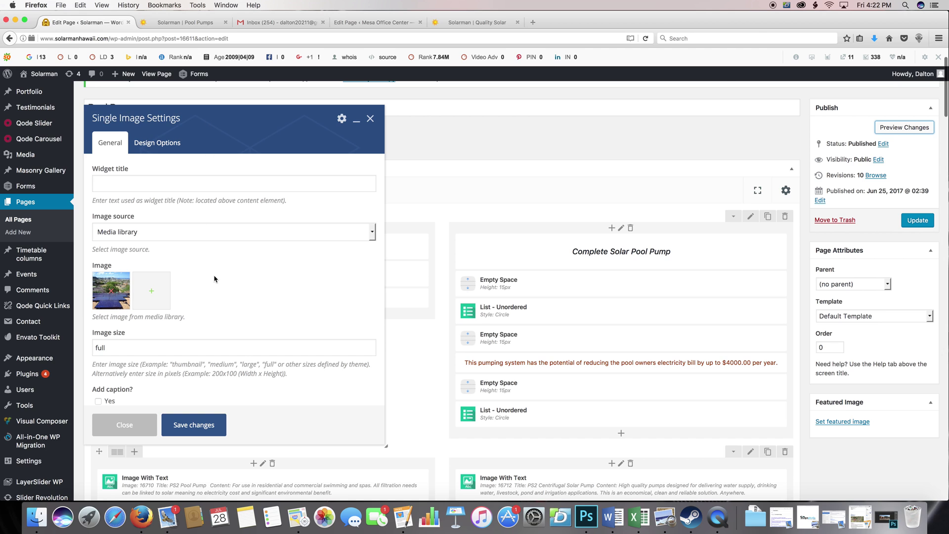
{"action": "scroll", "coordinate": [215, 276], "scroll_direction": "down", "scroll_amount": 3}
{"action": "scroll", "coordinate": [219, 251], "scroll_direction": "up", "scroll_amount": 2}
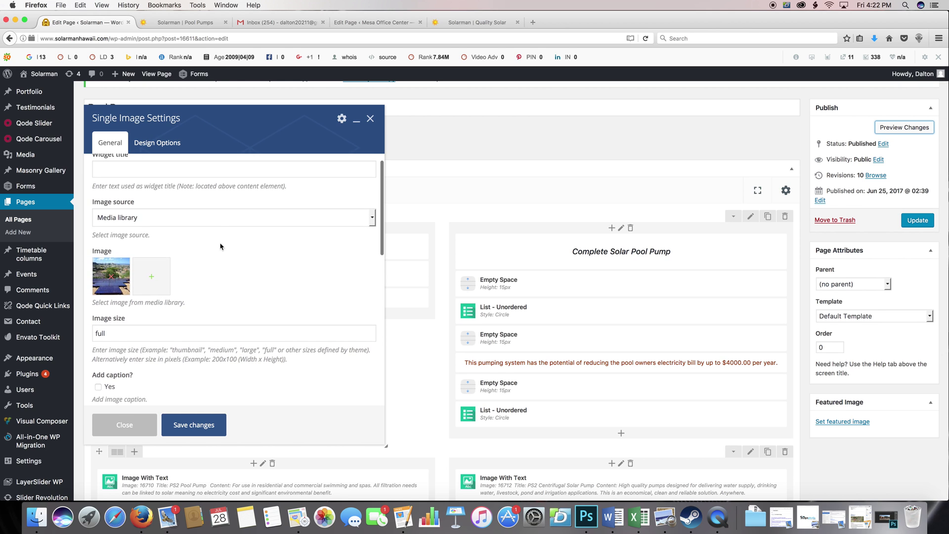
{"action": "left_click", "coordinate": [205, 216]}
{"action": "left_click", "coordinate": [205, 217]}
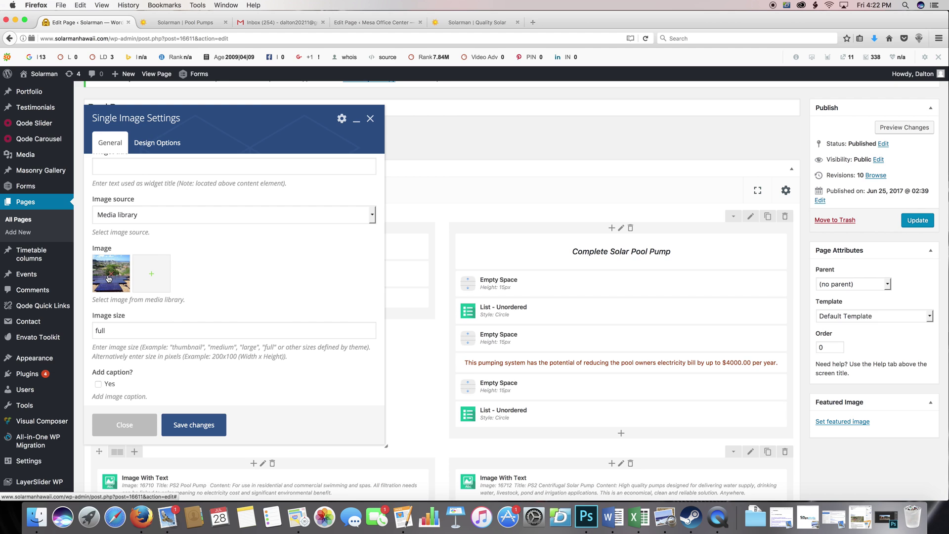
Step: Replace the Single Image picture with pexels-photo-411592.jpg from the media library, save the element's changes and preview the page
{"action": "left_click", "coordinate": [150, 278]}
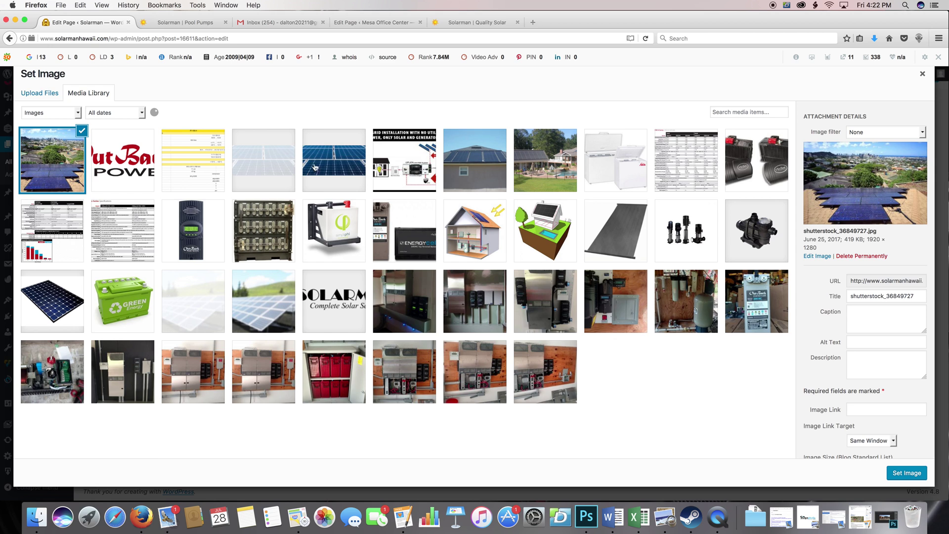
{"action": "left_click", "coordinate": [317, 164]}
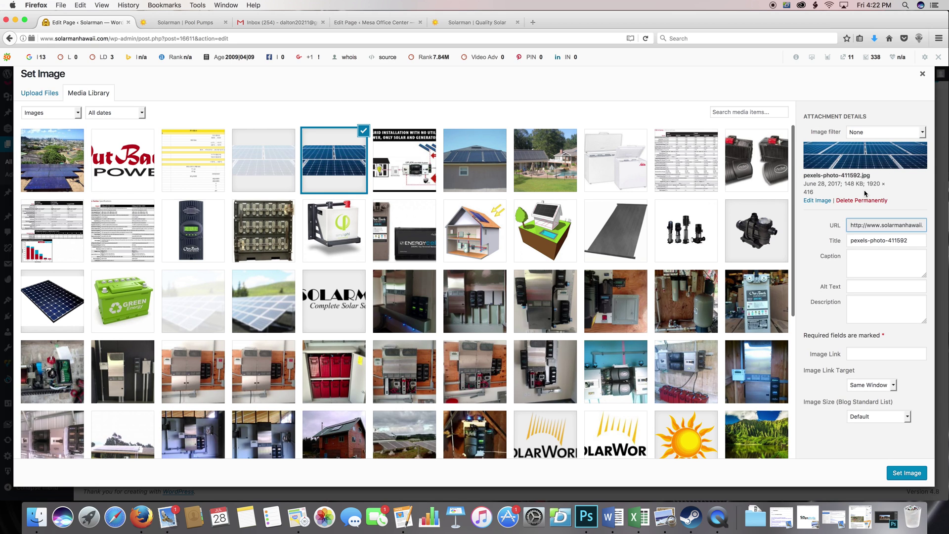
{"action": "left_click", "coordinate": [907, 473]}
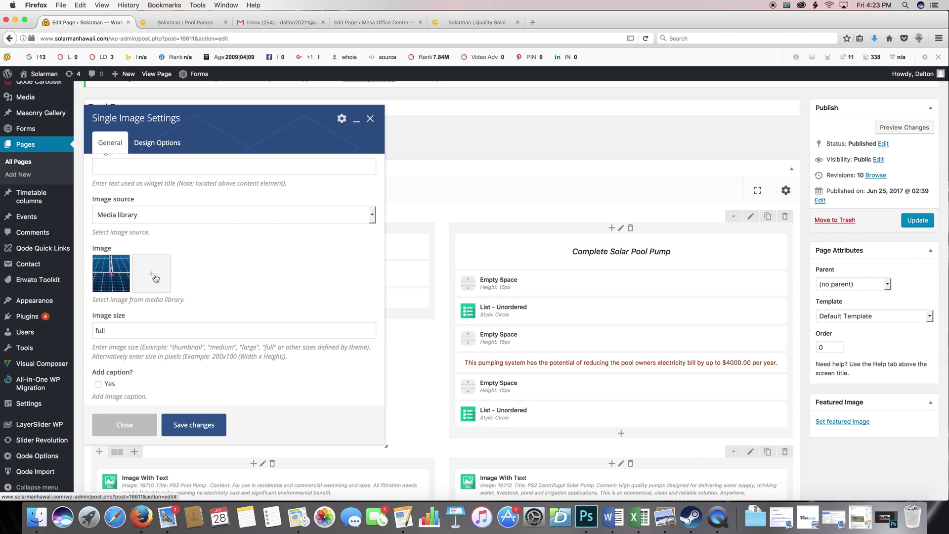
{"action": "left_click", "coordinate": [198, 427]}
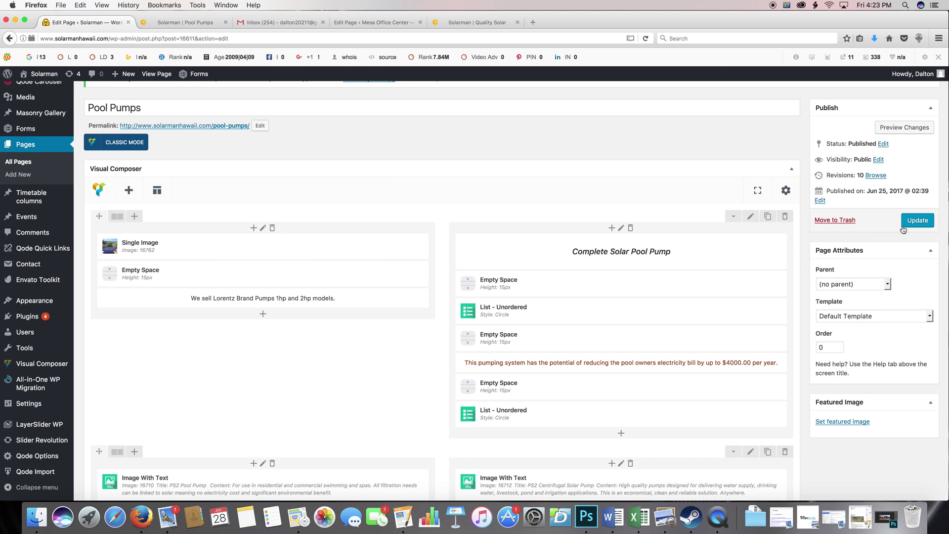
{"action": "left_click", "coordinate": [904, 127]}
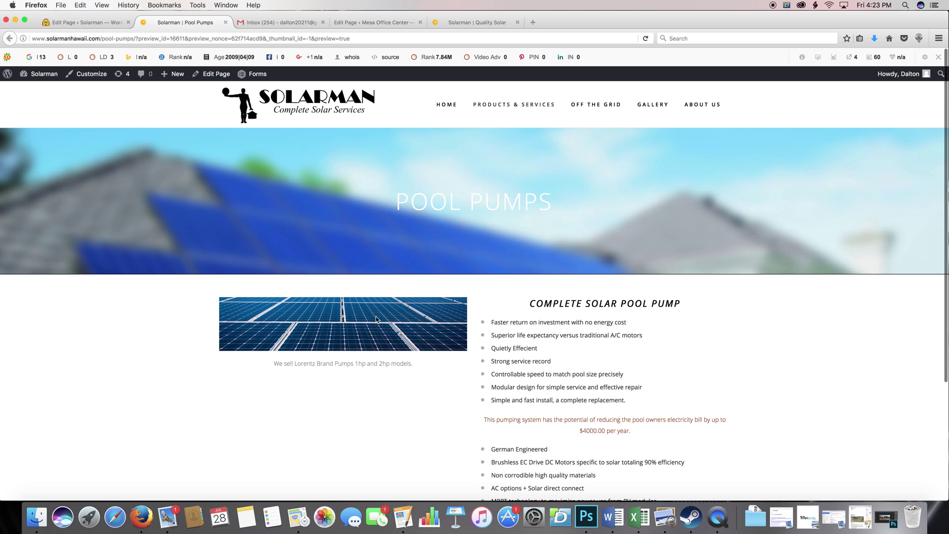
Step: Replace the Single Image picture with the media library photo of rooftop solar panels overlooking the city, save the element and preview the page
{"action": "left_click", "coordinate": [93, 24]}
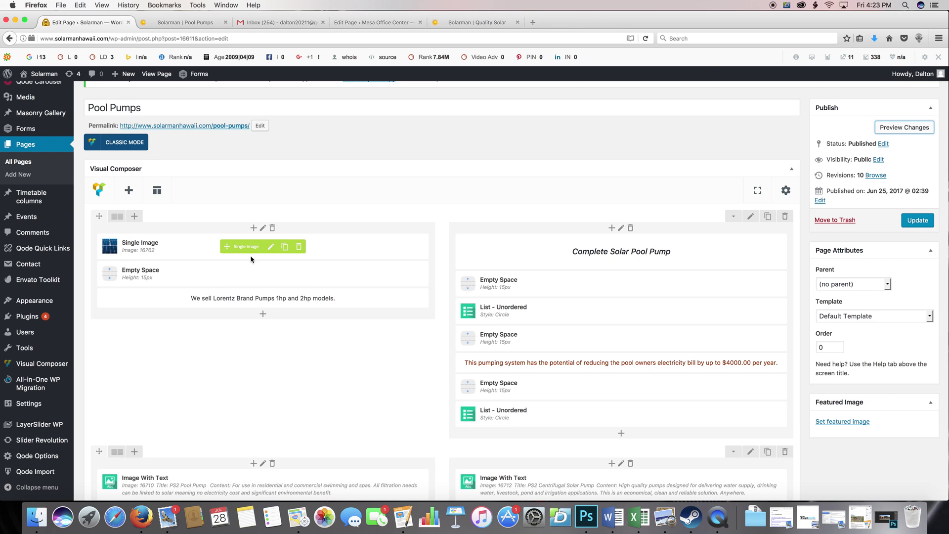
{"action": "left_click", "coordinate": [269, 247]}
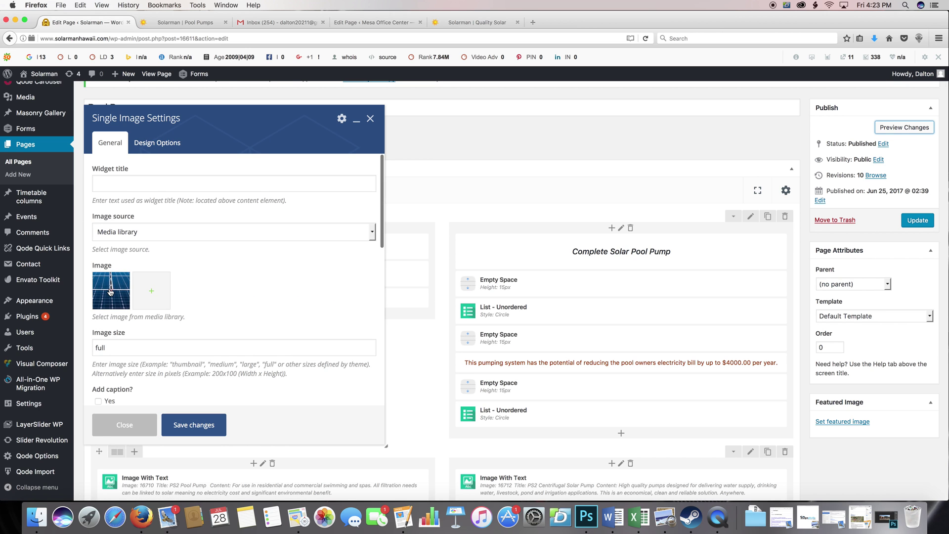
{"action": "left_click", "coordinate": [110, 292]}
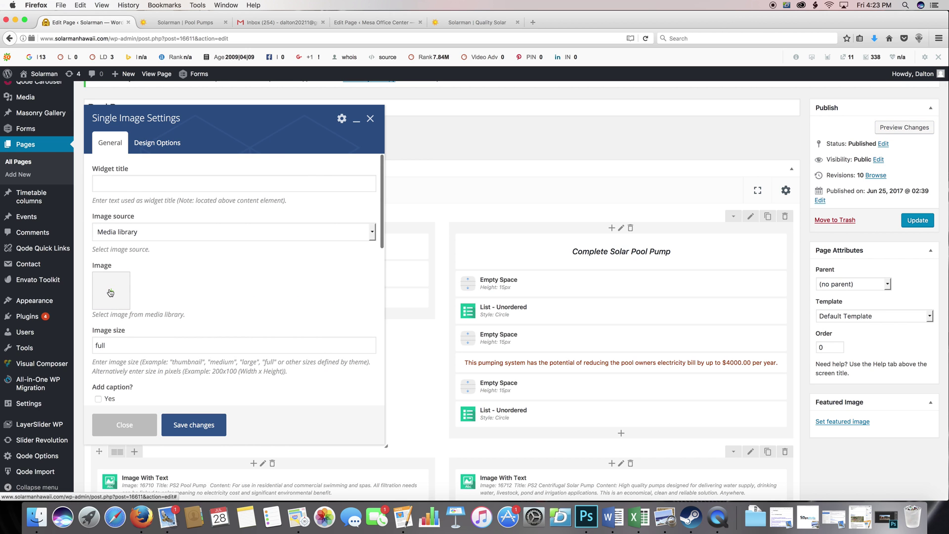
{"action": "left_click", "coordinate": [111, 292]}
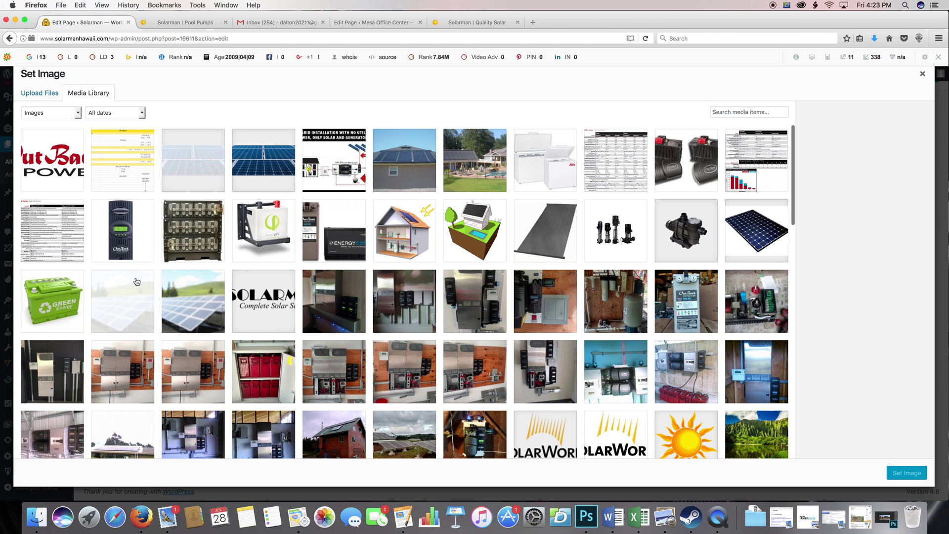
{"action": "scroll", "coordinate": [136, 281], "scroll_direction": "down", "scroll_amount": 8}
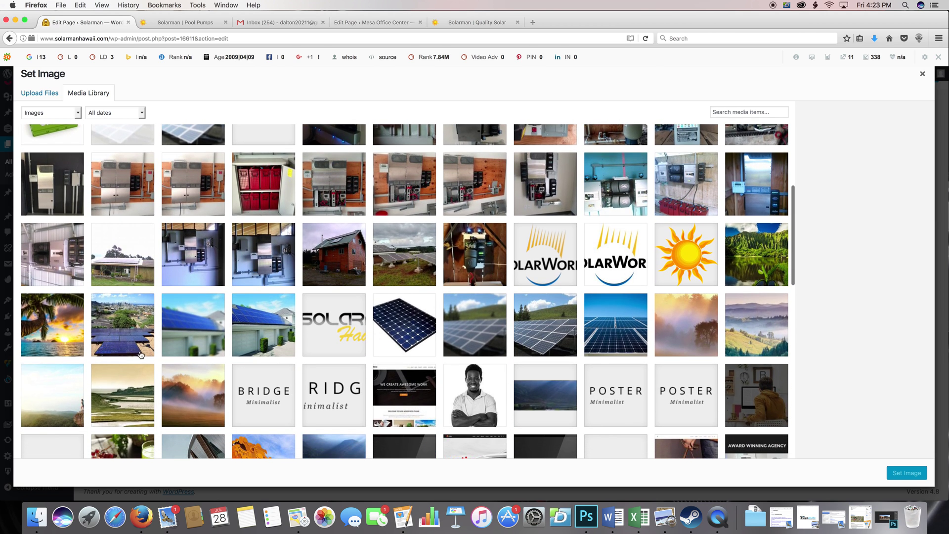
{"action": "left_click", "coordinate": [140, 354]}
{"action": "left_click", "coordinate": [910, 473]}
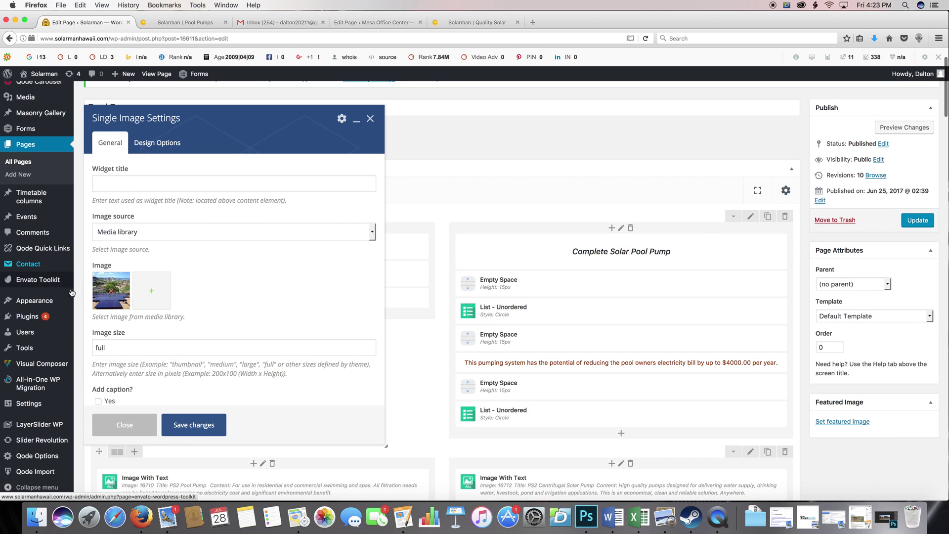
{"action": "left_click", "coordinate": [173, 422]}
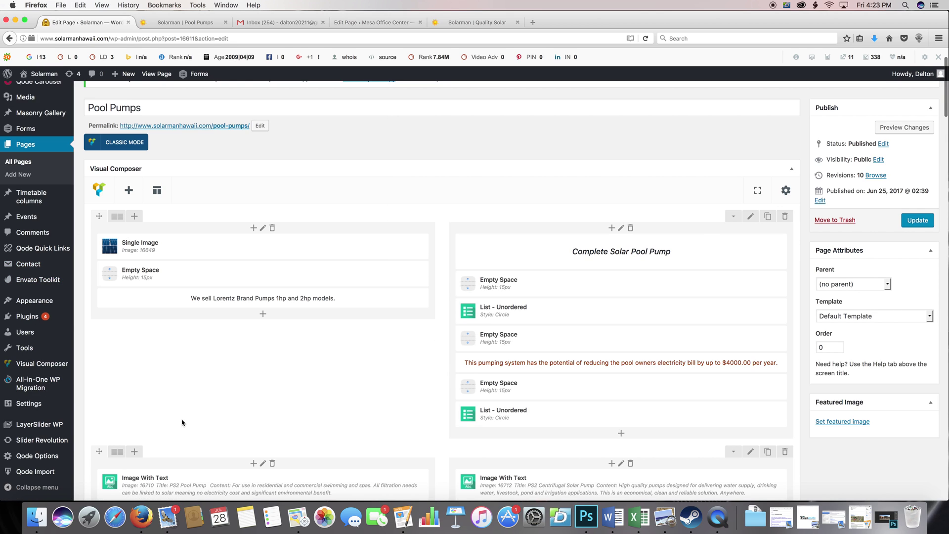
{"action": "left_click", "coordinate": [904, 126]}
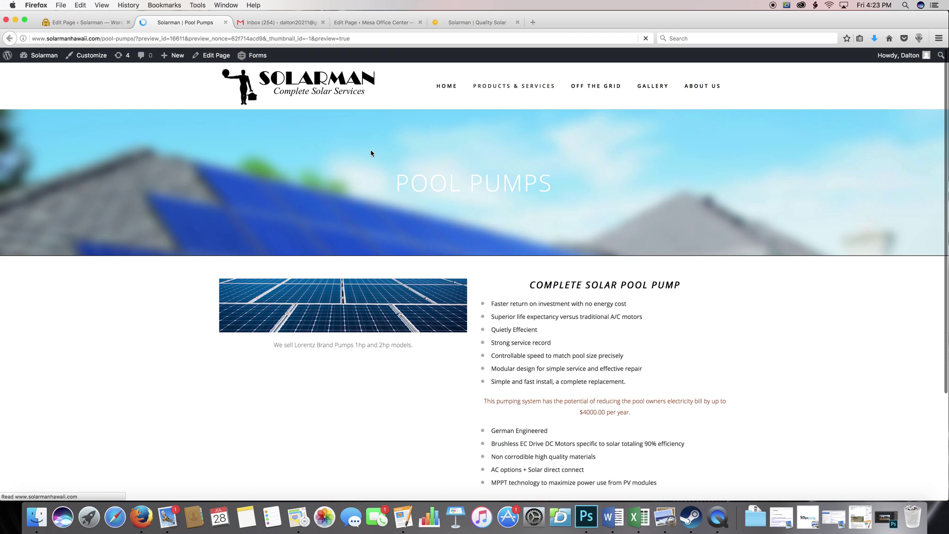
{"action": "scroll", "coordinate": [346, 306], "scroll_direction": "down", "scroll_amount": 2}
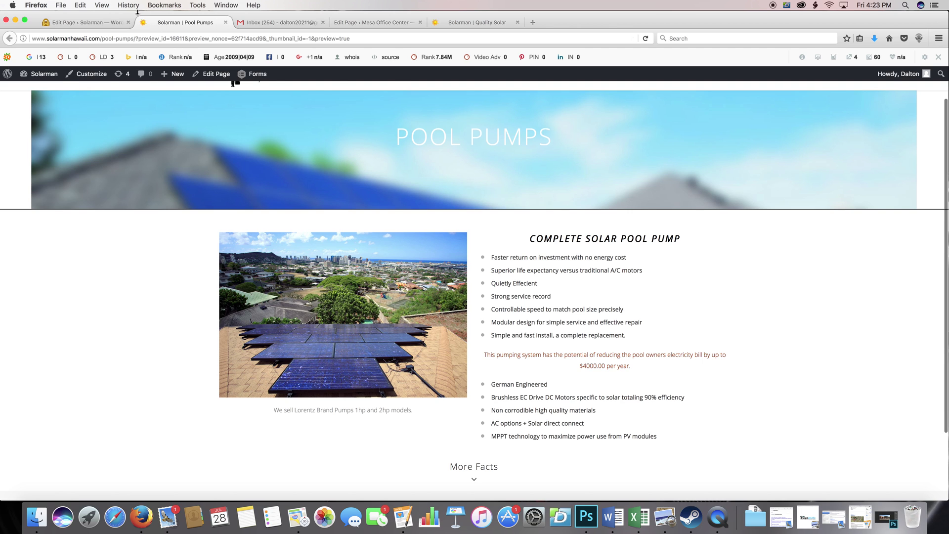
Step: Return to the Pool Pumps editor and update the published page with the new picture
{"action": "left_click", "coordinate": [88, 23]}
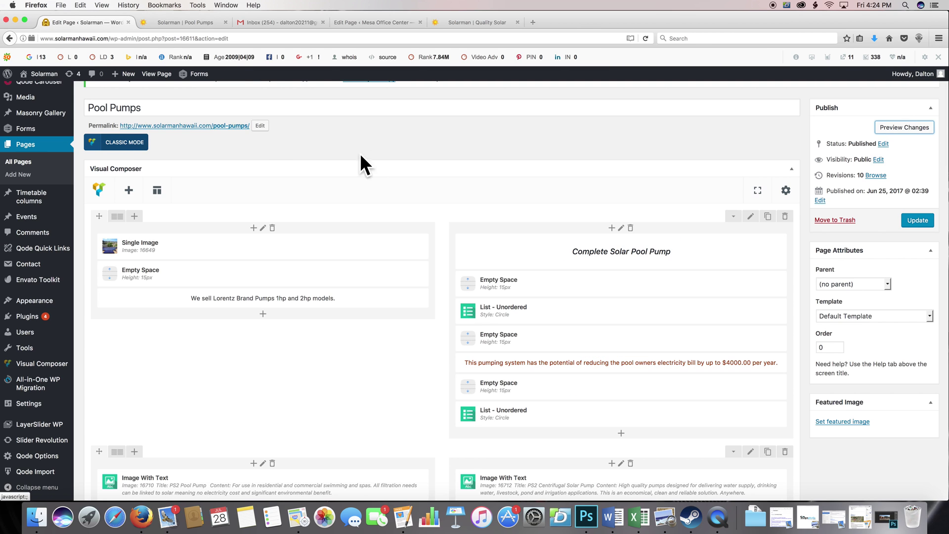
{"action": "scroll", "coordinate": [888, 140], "scroll_direction": "down", "scroll_amount": 1}
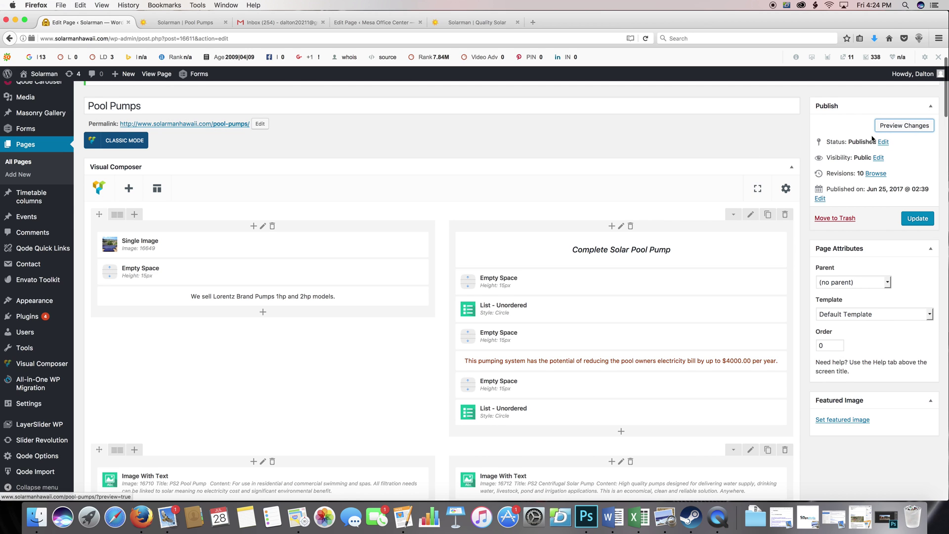
{"action": "scroll", "coordinate": [870, 141], "scroll_direction": "down", "scroll_amount": 1}
{"action": "scroll", "coordinate": [847, 155], "scroll_direction": "down", "scroll_amount": 1}
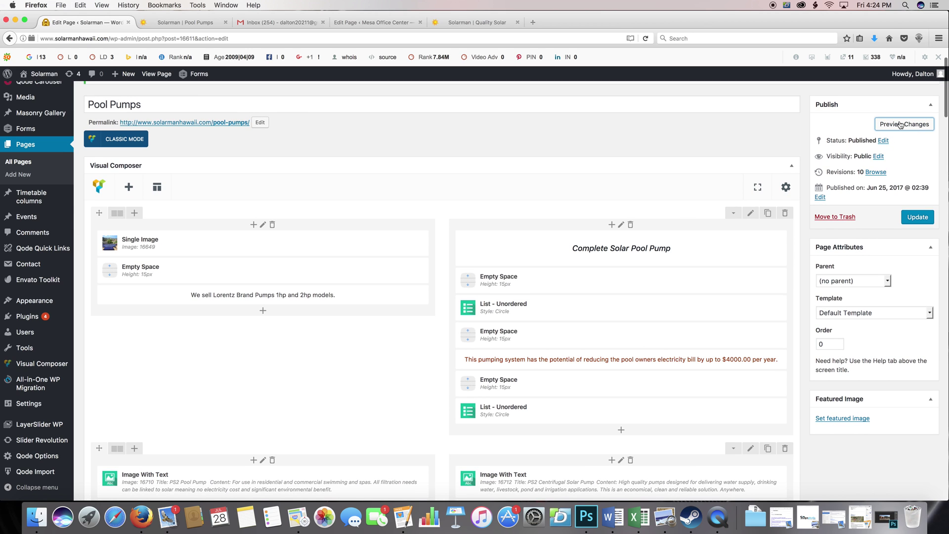
{"action": "scroll", "coordinate": [900, 125], "scroll_direction": "down", "scroll_amount": 1}
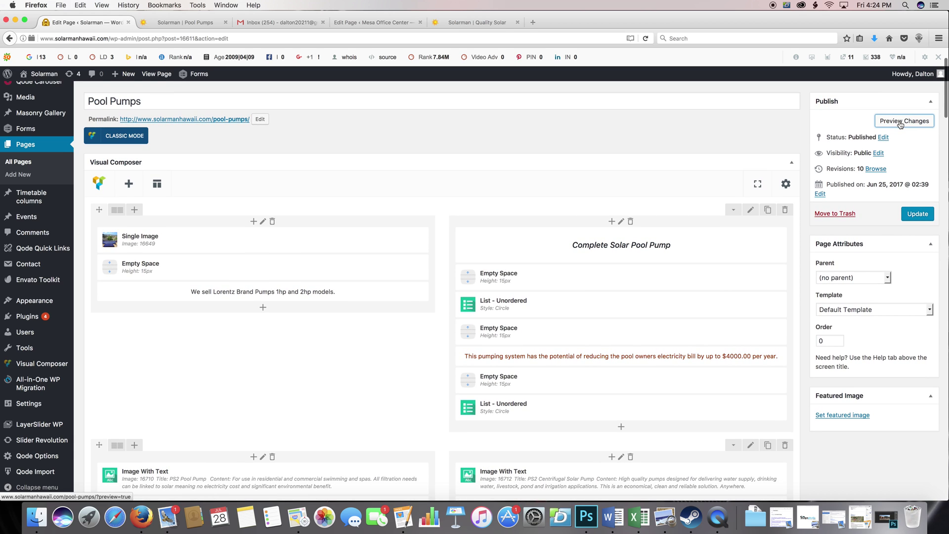
{"action": "left_click", "coordinate": [918, 213]}
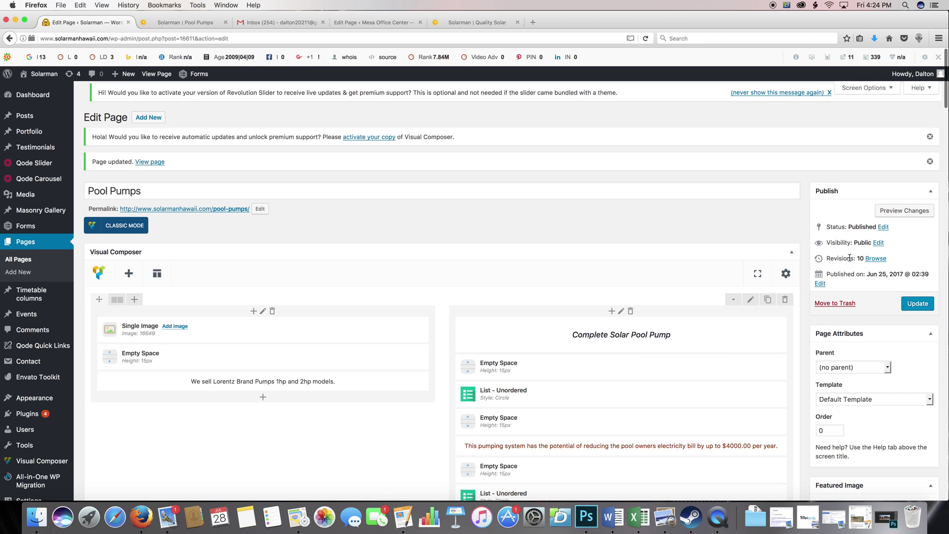
Step: Browse the Pool Pumps page's revisions and review the revision comparison
{"action": "left_click", "coordinate": [877, 259]}
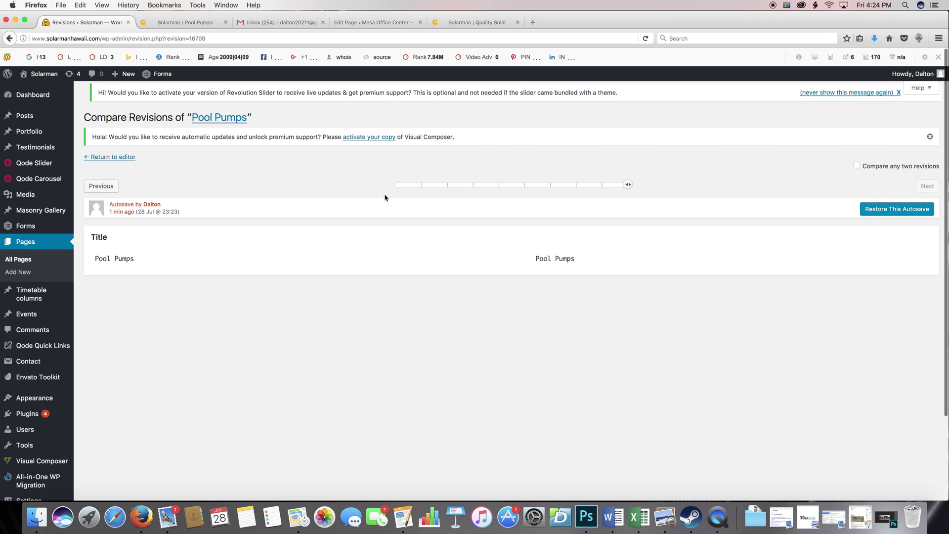
{"action": "mouse_move", "coordinate": [626, 185]}
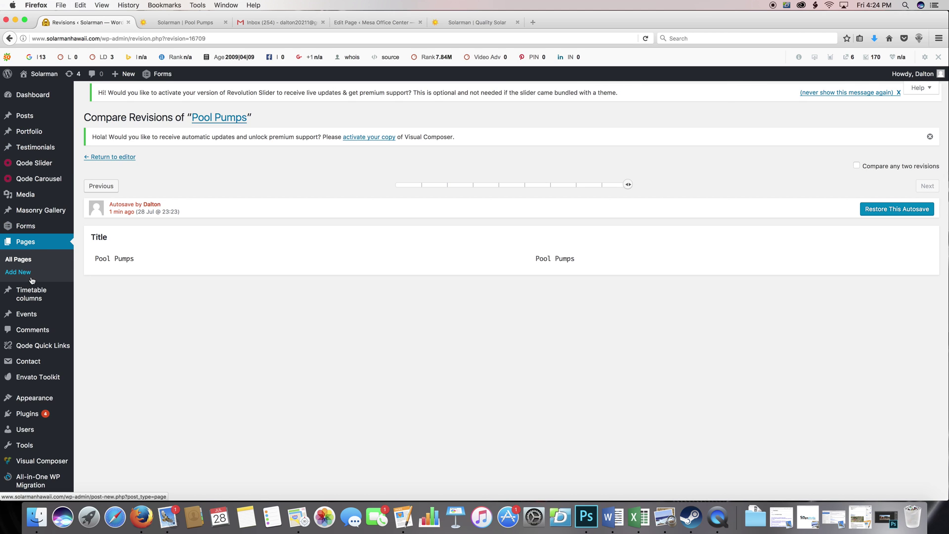
{"action": "mouse_move", "coordinate": [40, 404]}
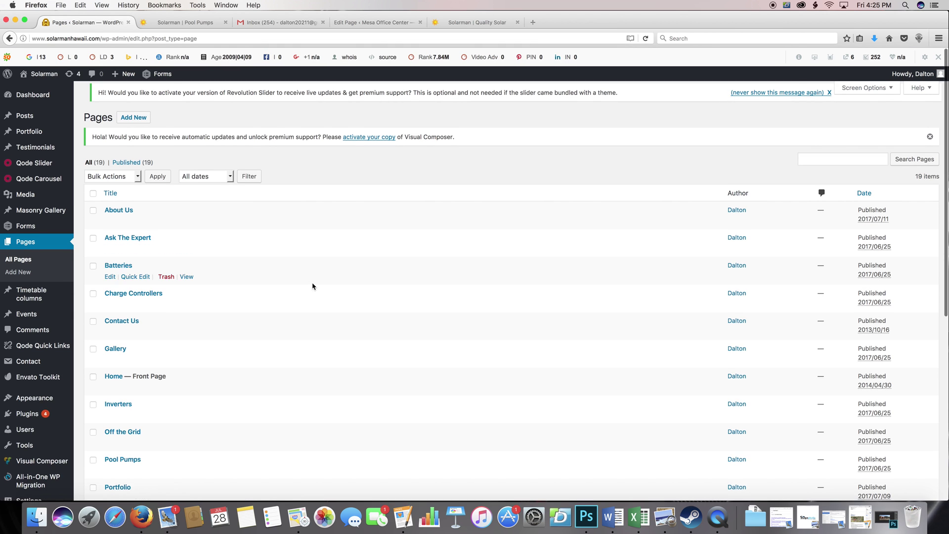
Step: Find the Pool Pumps page in the list of all pages and open it for editing
{"action": "scroll", "coordinate": [313, 286], "scroll_direction": "down", "scroll_amount": 5}
{"action": "scroll", "coordinate": [313, 286], "scroll_direction": "up", "scroll_amount": 2}
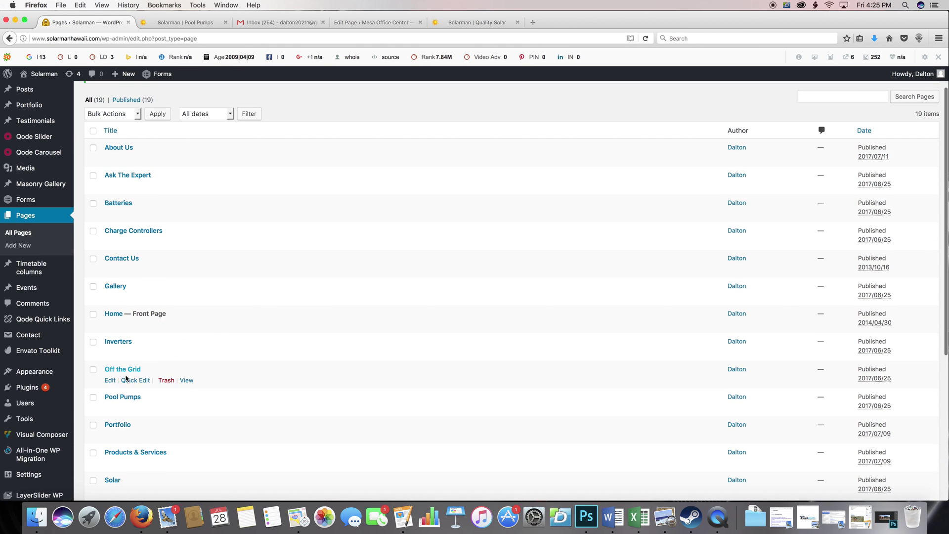
{"action": "scroll", "coordinate": [128, 368], "scroll_direction": "down", "scroll_amount": 1}
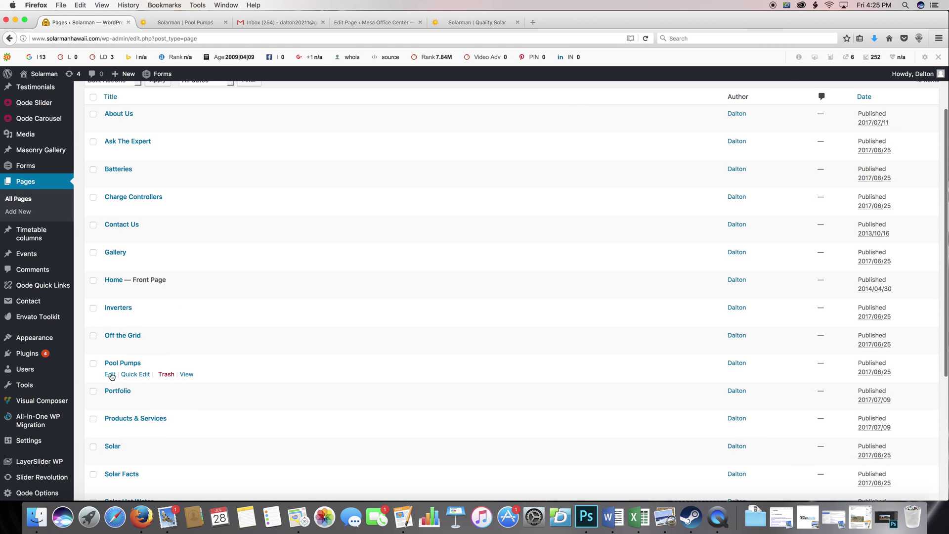
{"action": "left_click", "coordinate": [110, 374]}
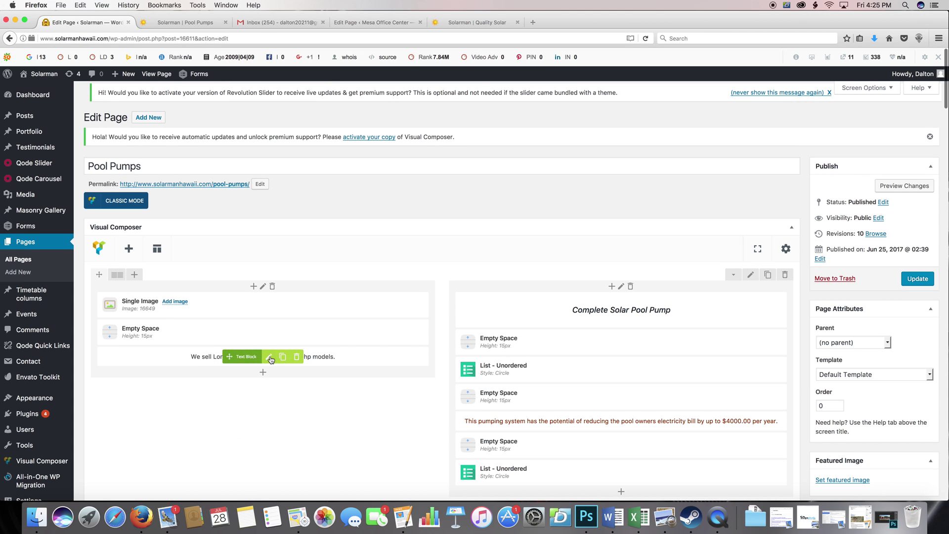
Step: Examine the elements Visual Composer offers for the image column, from Contact Form 7 to Workflow, and close the list without adding one
{"action": "scroll", "coordinate": [396, 426], "scroll_direction": "down", "scroll_amount": 2}
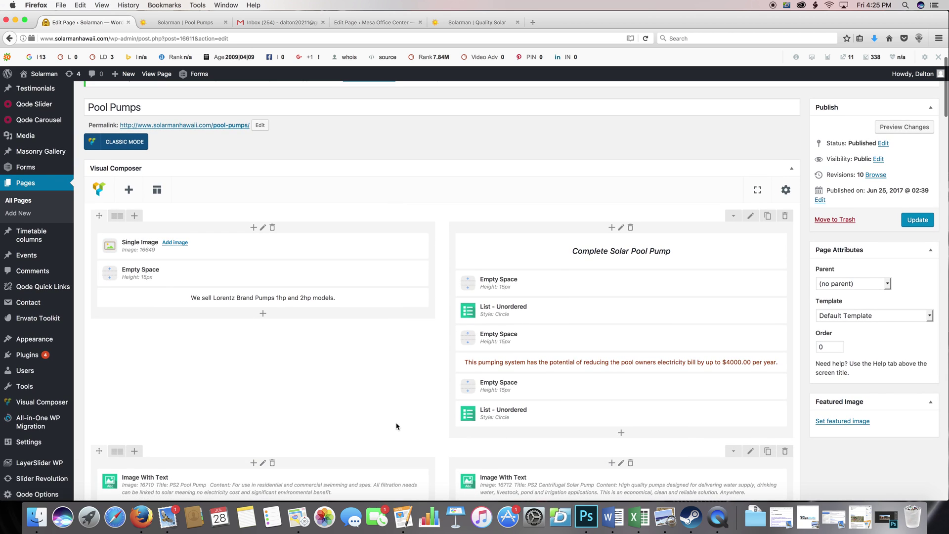
{"action": "left_click", "coordinate": [263, 316]}
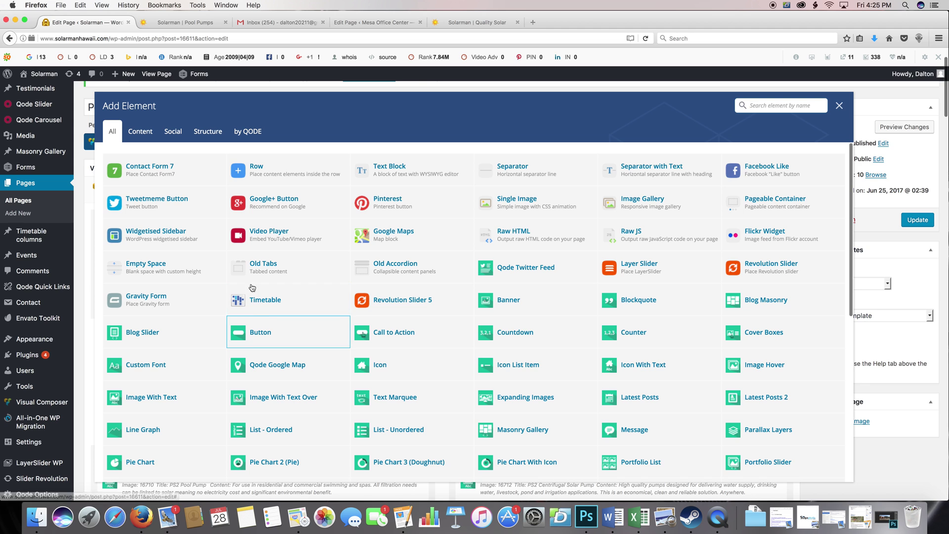
{"action": "scroll", "coordinate": [488, 257], "scroll_direction": "down", "scroll_amount": 5}
{"action": "scroll", "coordinate": [489, 258], "scroll_direction": "up", "scroll_amount": 5}
{"action": "scroll", "coordinate": [490, 258], "scroll_direction": "down", "scroll_amount": 1}
{"action": "scroll", "coordinate": [490, 258], "scroll_direction": "up", "scroll_amount": 1}
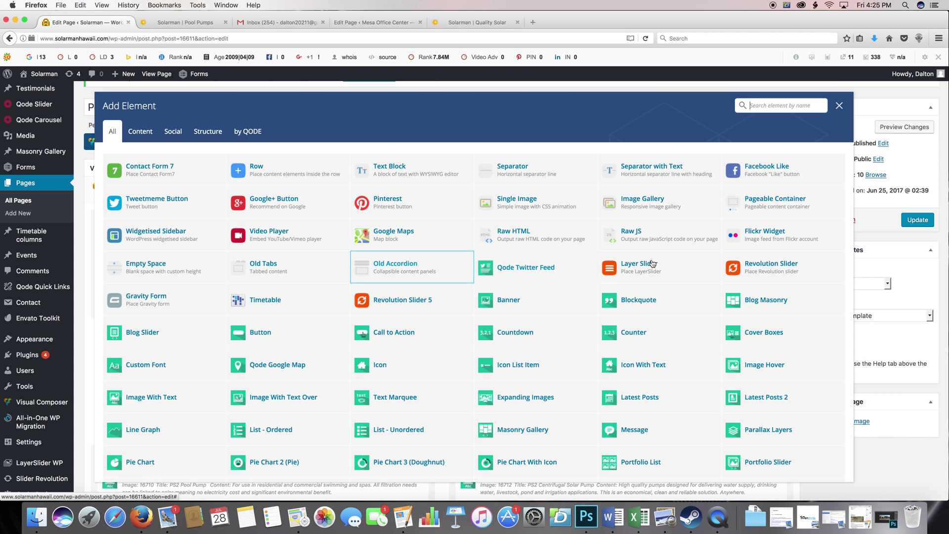
{"action": "scroll", "coordinate": [652, 262], "scroll_direction": "down", "scroll_amount": 3}
{"action": "scroll", "coordinate": [657, 262], "scroll_direction": "down", "scroll_amount": 1}
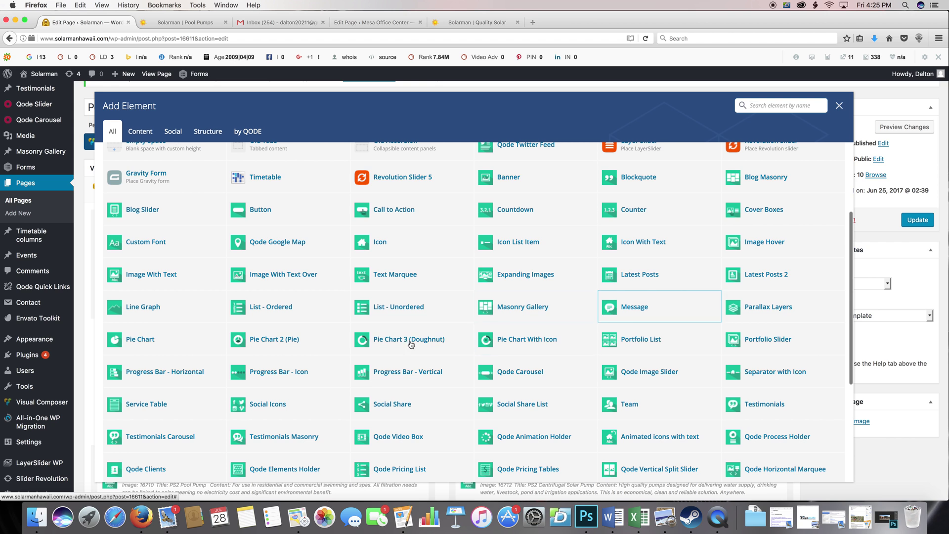
{"action": "scroll", "coordinate": [447, 342], "scroll_direction": "down", "scroll_amount": 6}
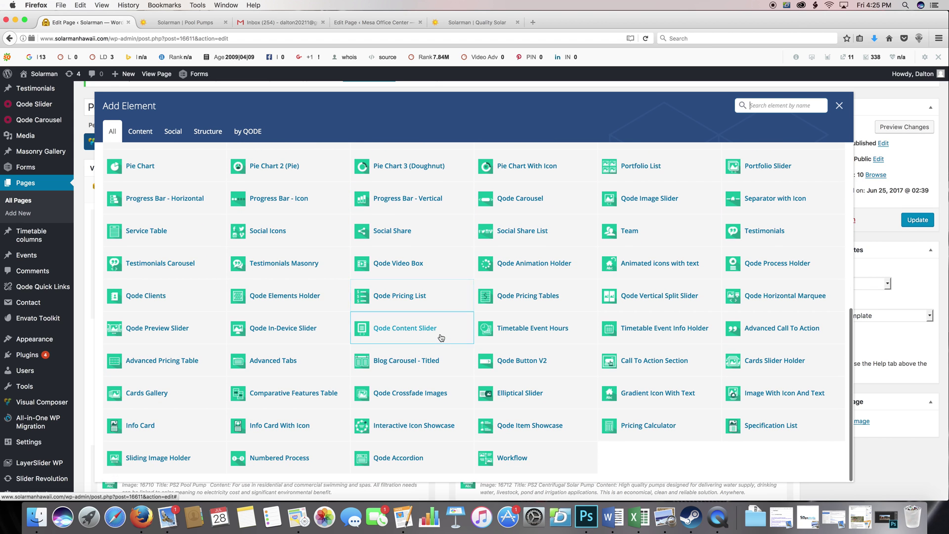
{"action": "scroll", "coordinate": [326, 277], "scroll_direction": "up", "scroll_amount": 10}
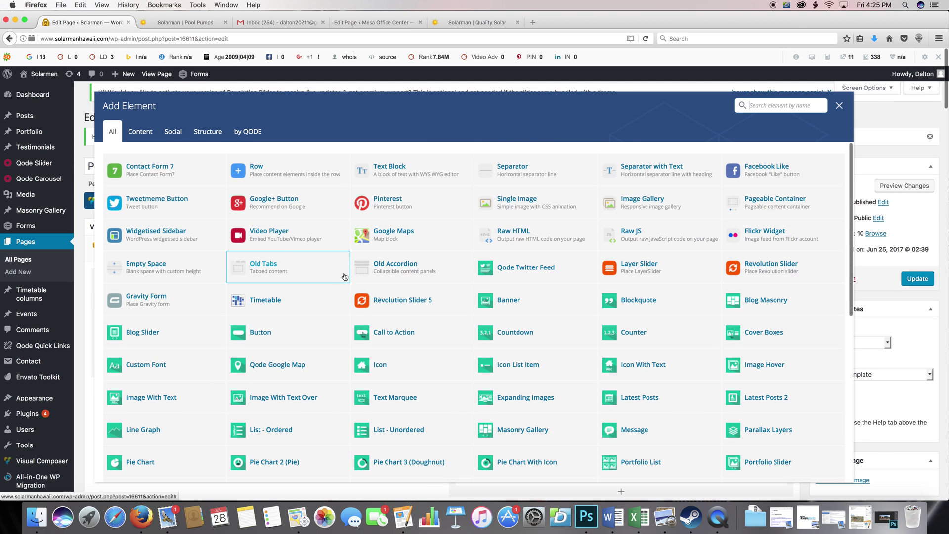
{"action": "left_click", "coordinate": [839, 106]}
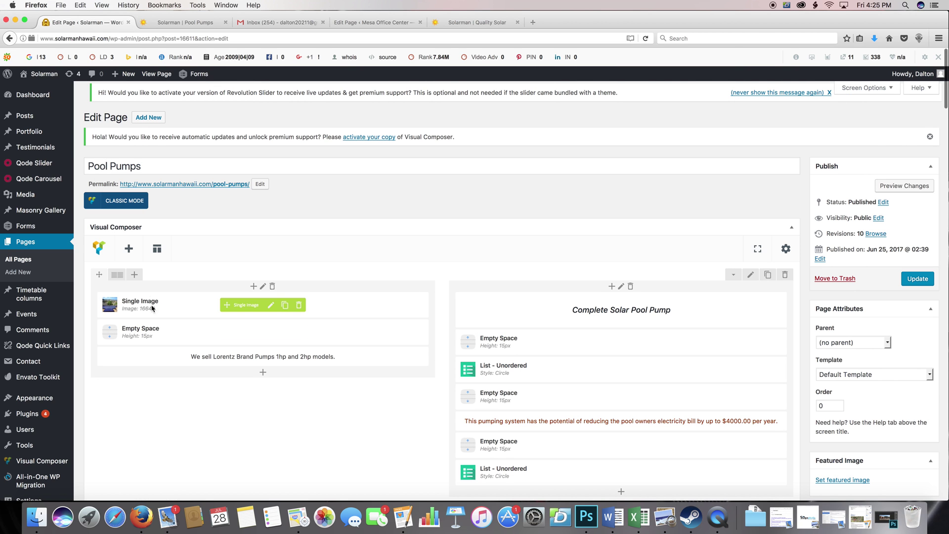
Step: Add a Text Block with its default placeholder text below the Lorentz Brand Pumps line and close its settings
{"action": "scroll", "coordinate": [257, 351], "scroll_direction": "down", "scroll_amount": 1}
{"action": "left_click", "coordinate": [264, 355]}
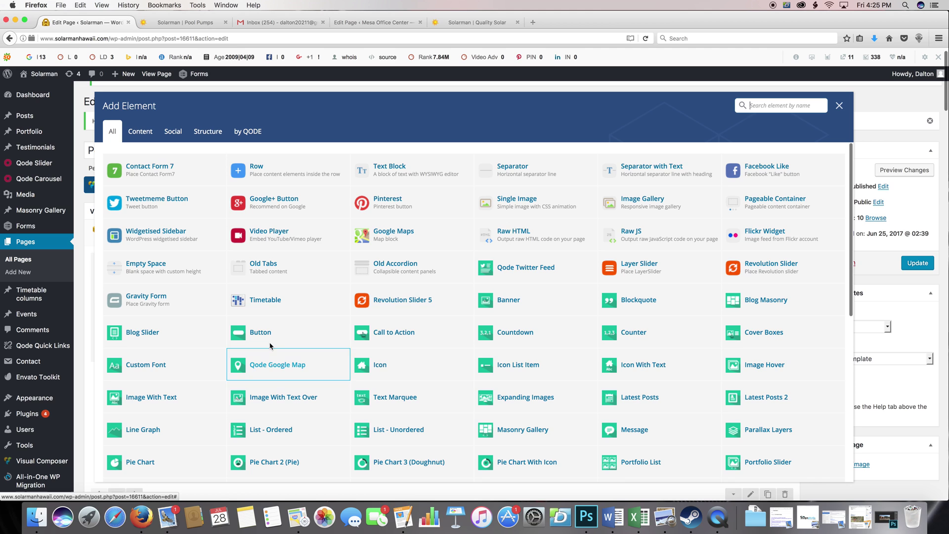
{"action": "left_click", "coordinate": [391, 168]}
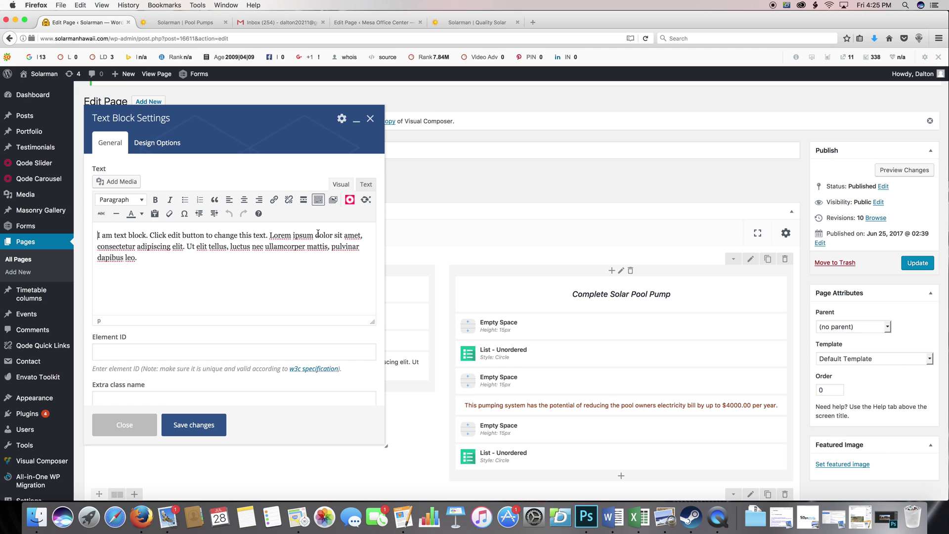
{"action": "left_click_drag", "start_coordinate": [142, 261], "coordinate": [97, 238]}
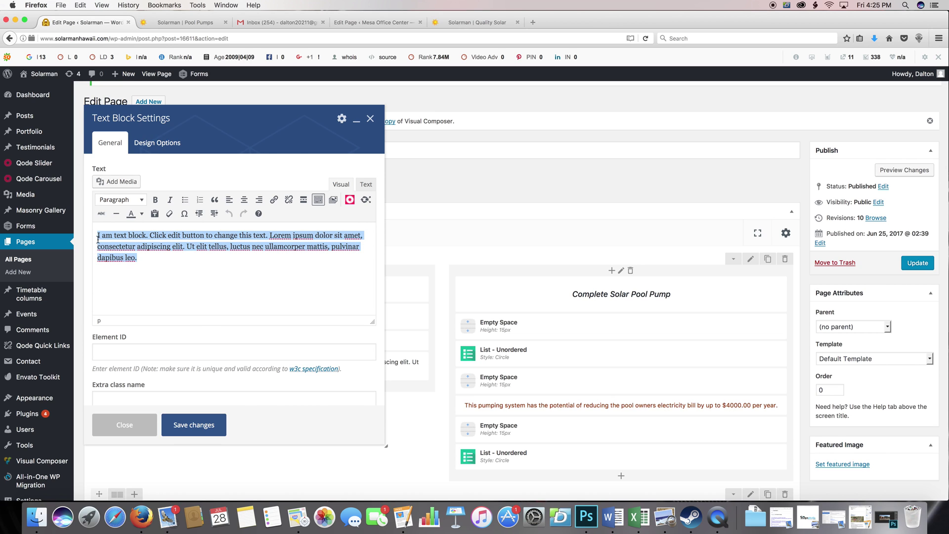
{"action": "left_click", "coordinate": [145, 261]}
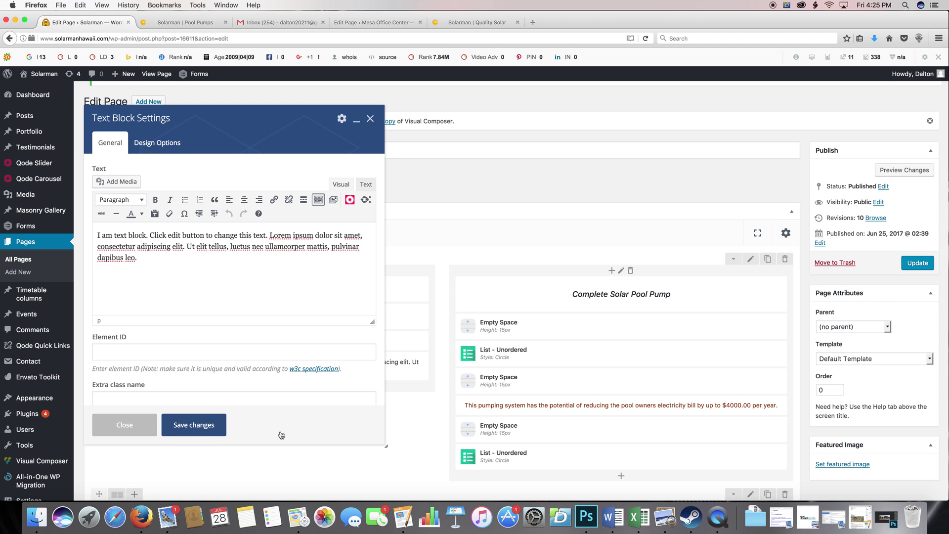
{"action": "mouse_move", "coordinate": [269, 368]}
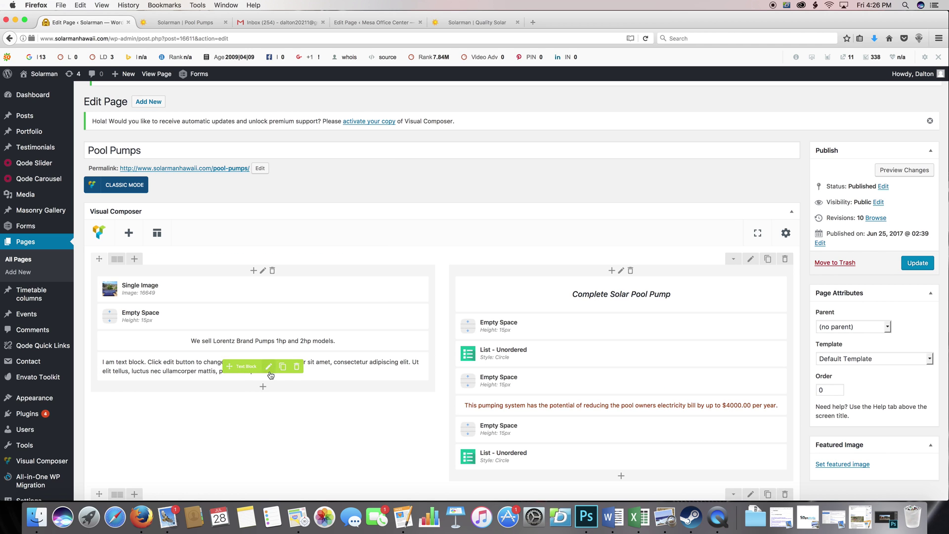
Step: Preview the Pool Pumps page to check the added text block under the image, and return to the editor
{"action": "left_click", "coordinate": [902, 171]}
{"action": "left_click", "coordinate": [189, 26]}
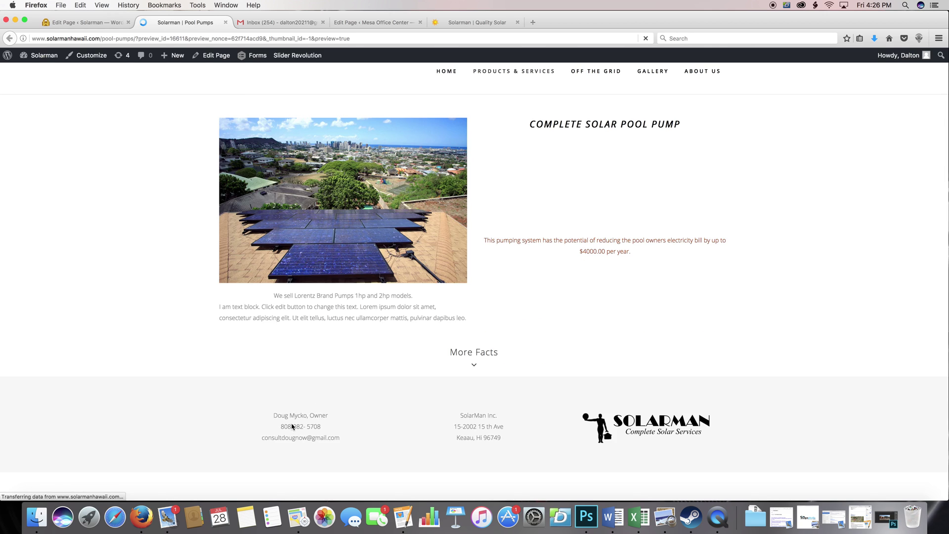
{"action": "scroll", "coordinate": [313, 434], "scroll_direction": "down", "scroll_amount": 2}
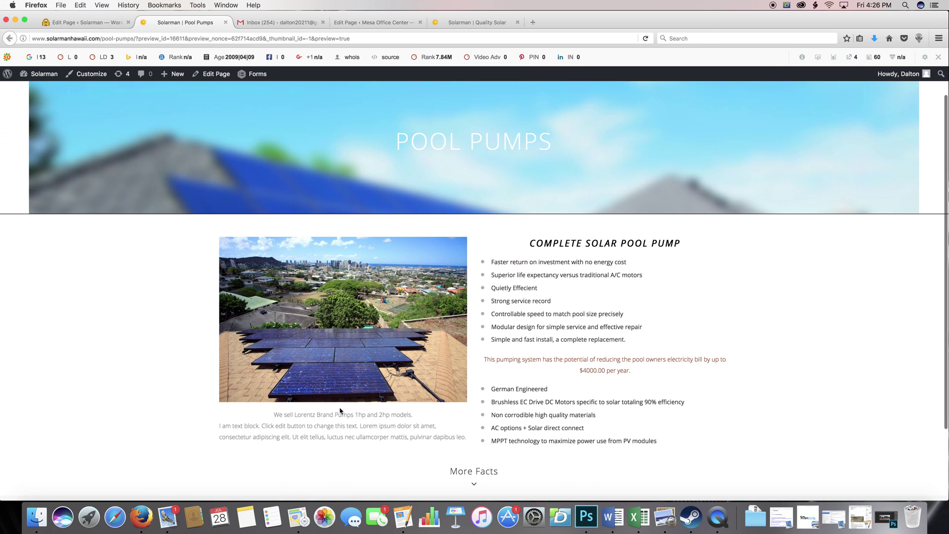
{"action": "left_click", "coordinate": [101, 24]}
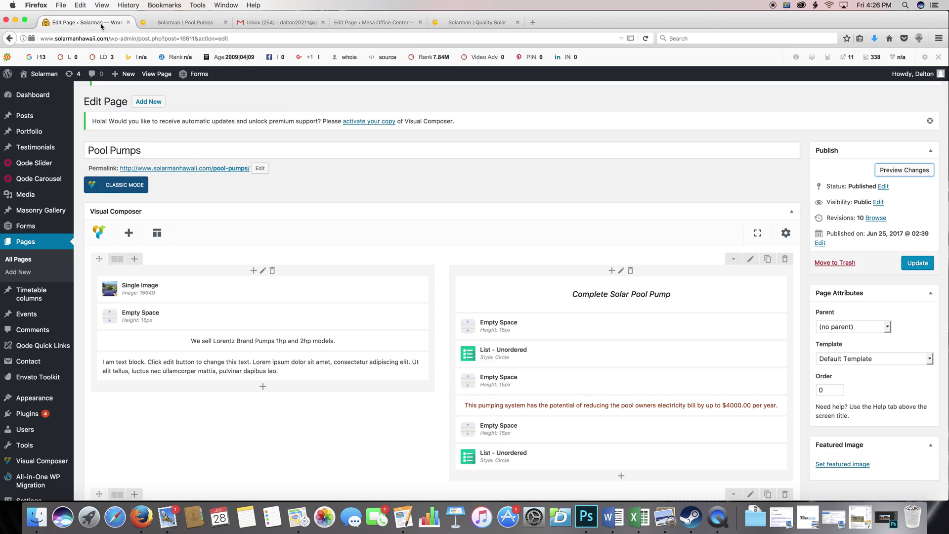
Step: Delete the placeholder text block below the Lorentz Brand Pumps line and confirm its removal
{"action": "mouse_move", "coordinate": [234, 370]}
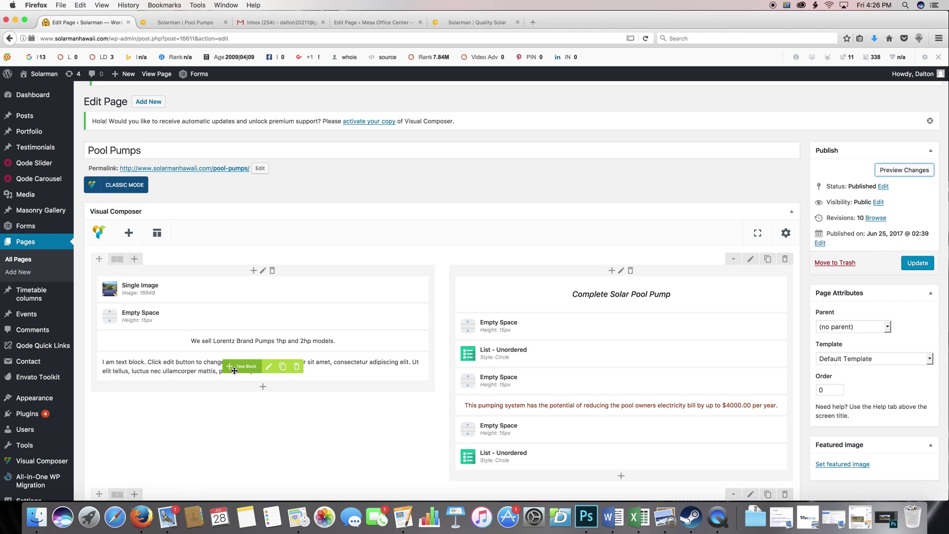
{"action": "mouse_move", "coordinate": [236, 367]}
{"action": "left_mouse_down"}
{"action": "mouse_move", "coordinate": [226, 418]}
{"action": "mouse_move", "coordinate": [522, 396]}
{"action": "mouse_move", "coordinate": [568, 347]}
{"action": "mouse_move", "coordinate": [571, 289]}
{"action": "mouse_move", "coordinate": [570, 329]}
{"action": "mouse_move", "coordinate": [356, 333]}
{"action": "mouse_move", "coordinate": [249, 364]}
{"action": "mouse_move", "coordinate": [243, 375]}
{"action": "mouse_move", "coordinate": [244, 367]}
{"action": "left_mouse_up"}
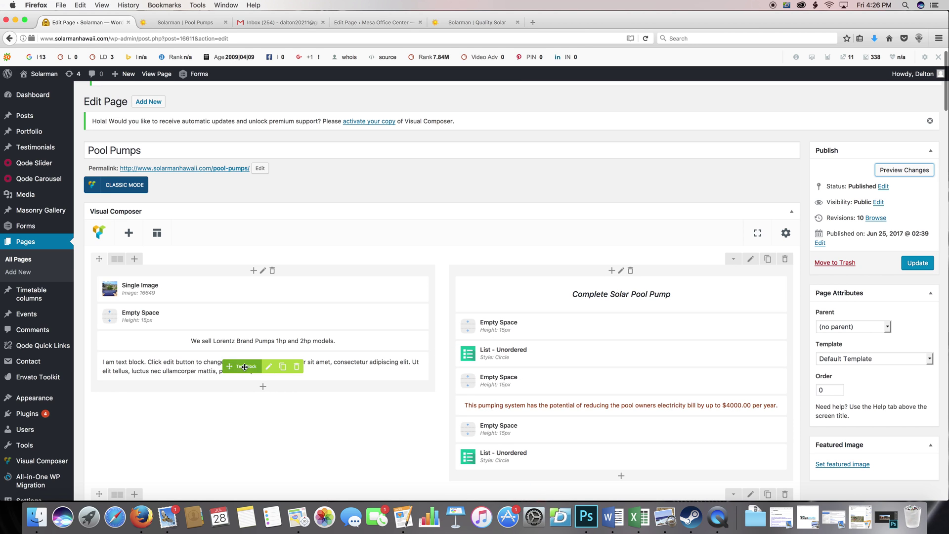
{"action": "left_click", "coordinate": [297, 367]}
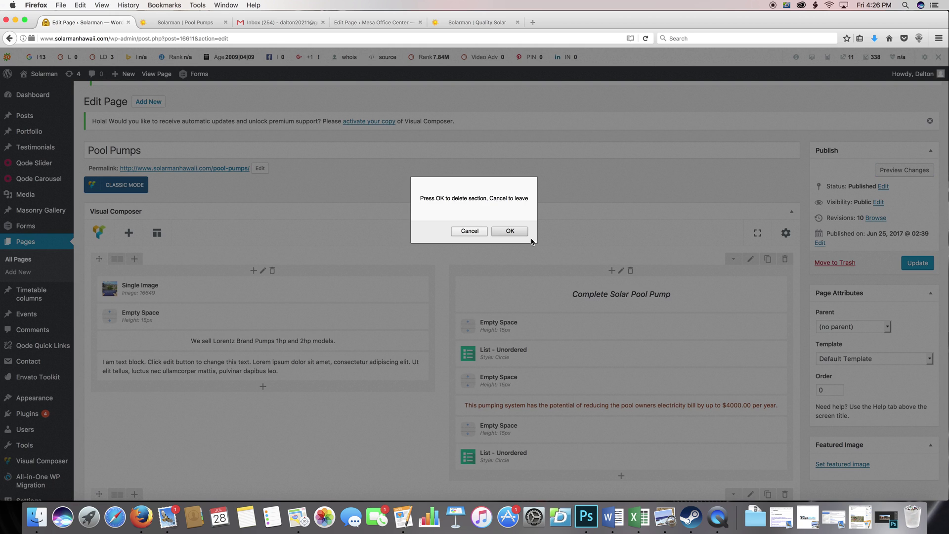
{"action": "left_click", "coordinate": [506, 232]}
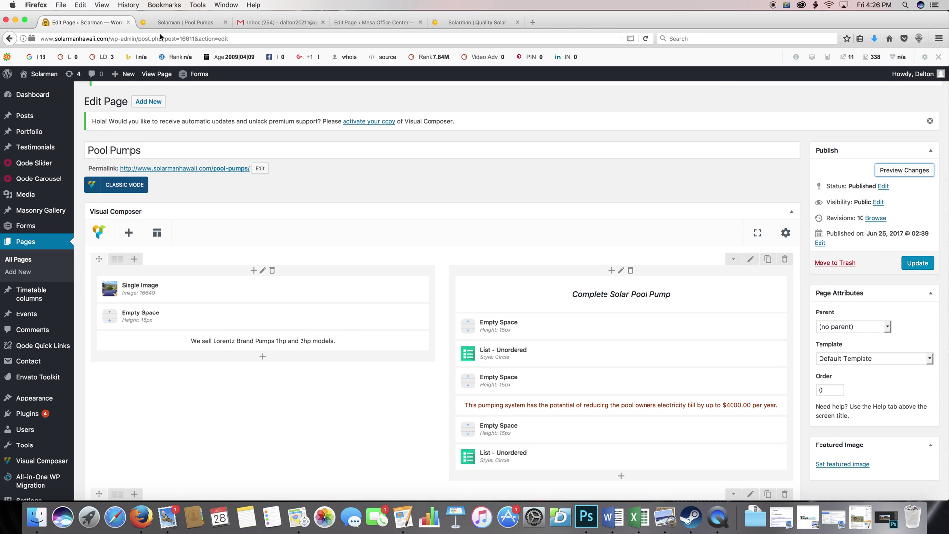
Step: Leave the Pool Pumps editor without saving its changes and return to the list of all pages
{"action": "left_click", "coordinate": [34, 244]}
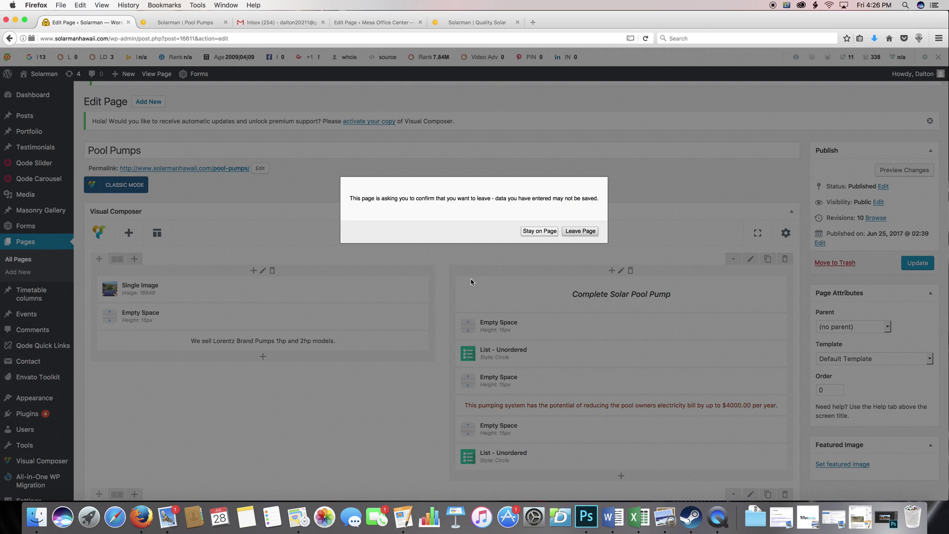
{"action": "left_click", "coordinate": [535, 232]}
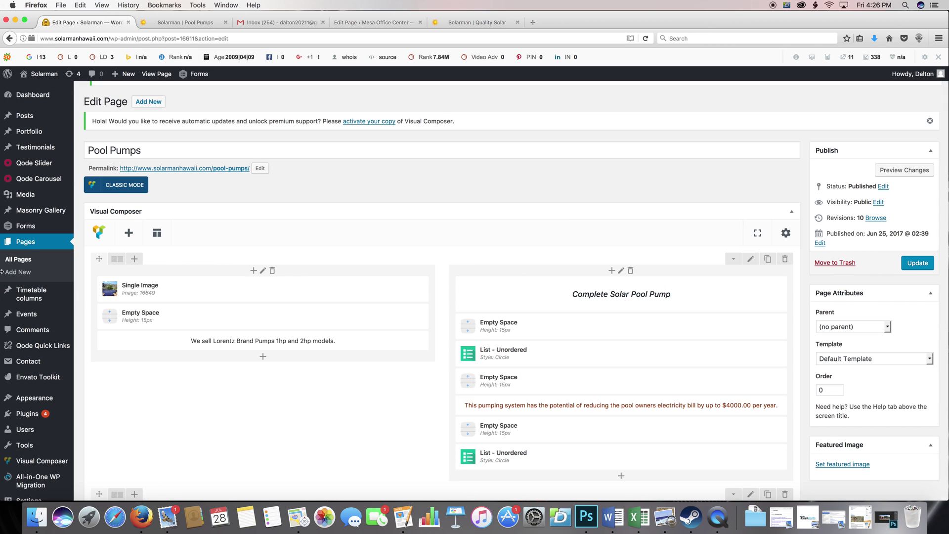
{"action": "left_click", "coordinate": [30, 243]}
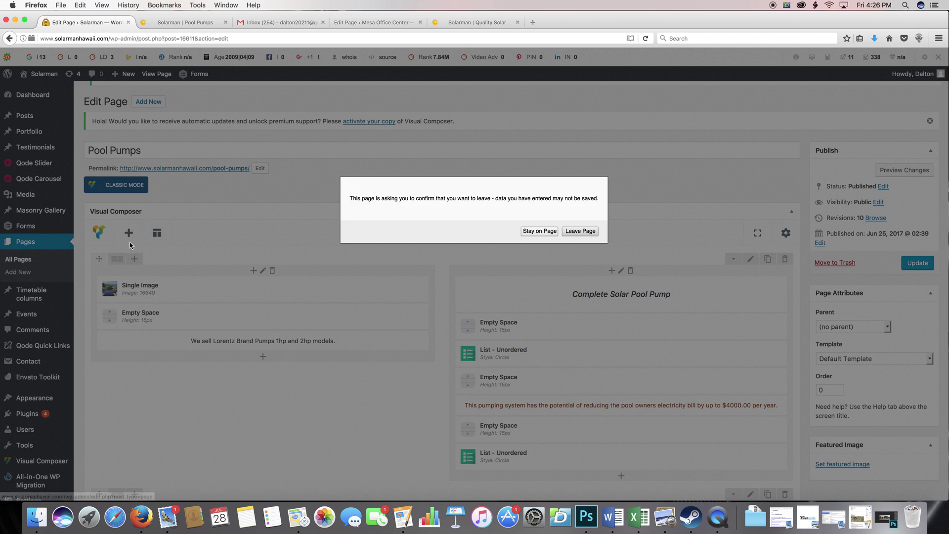
{"action": "left_click", "coordinate": [572, 231]}
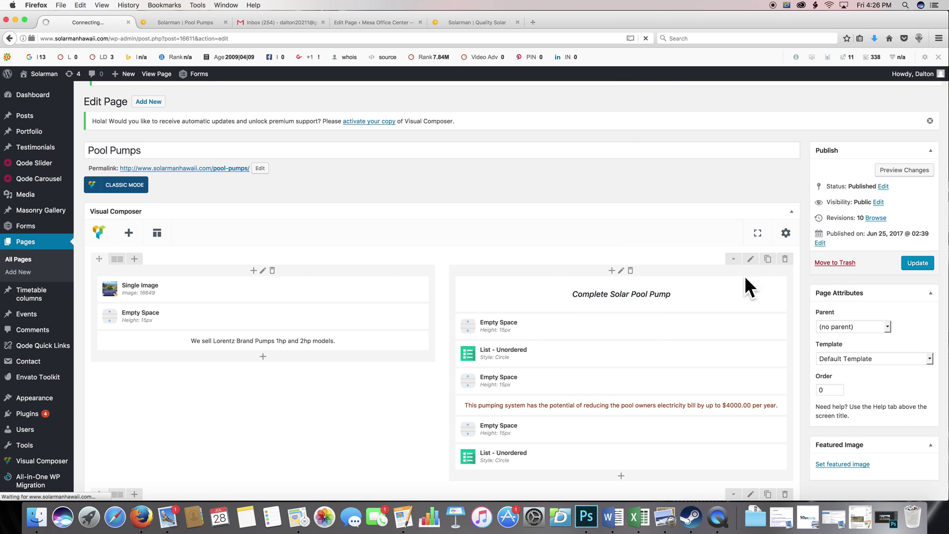
Step: Look through the list of all pages down to Spa's & Tubs, along with the remaining dashboard sections
{"action": "scroll", "coordinate": [420, 329], "scroll_direction": "down", "scroll_amount": 3}
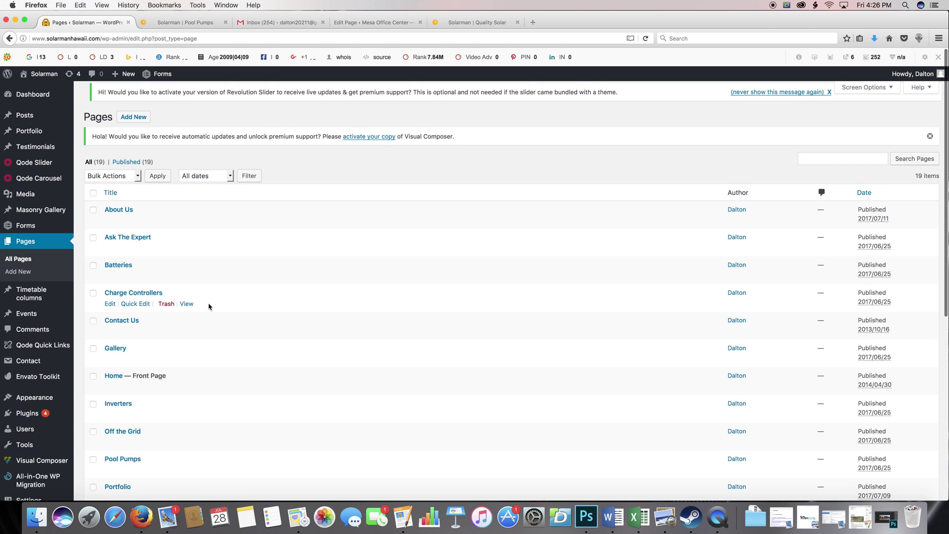
{"action": "scroll", "coordinate": [208, 306], "scroll_direction": "down", "scroll_amount": 10}
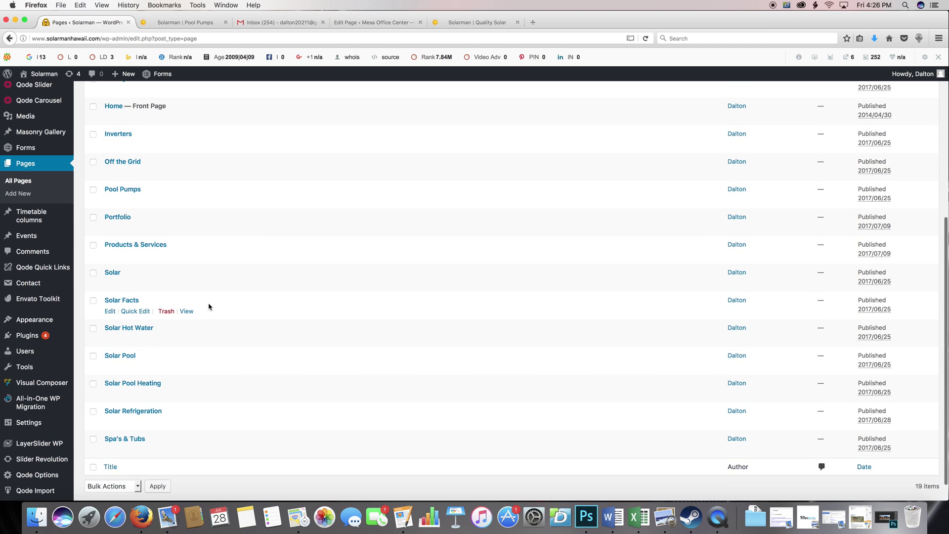
{"action": "scroll", "coordinate": [209, 306], "scroll_direction": "up", "scroll_amount": 3}
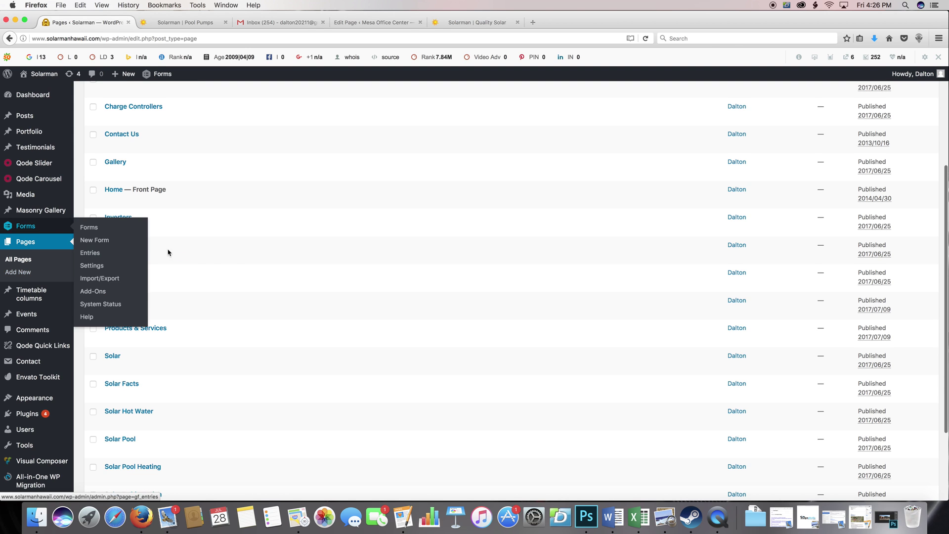
{"action": "scroll", "coordinate": [247, 274], "scroll_direction": "down", "scroll_amount": 2}
{"action": "mouse_move", "coordinate": [47, 361]}
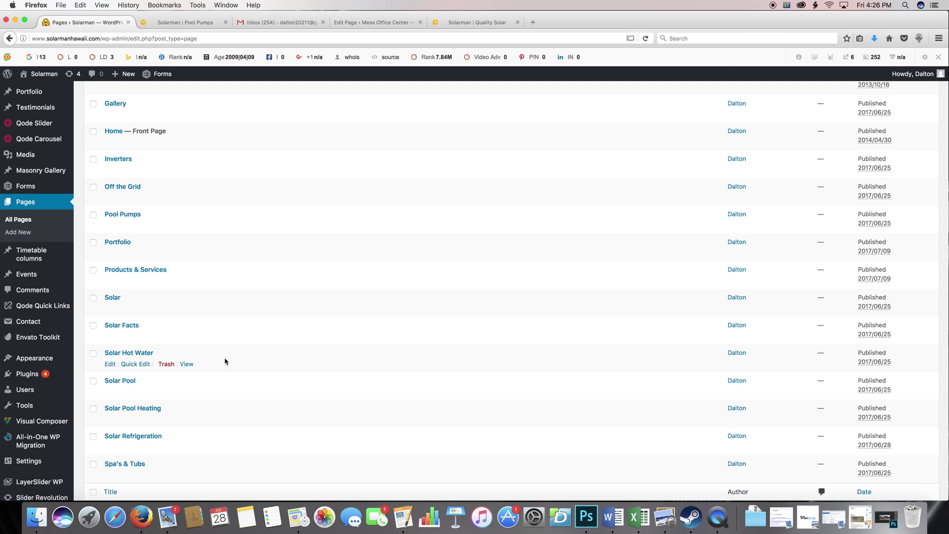
{"action": "scroll", "coordinate": [224, 361], "scroll_direction": "down", "scroll_amount": 2}
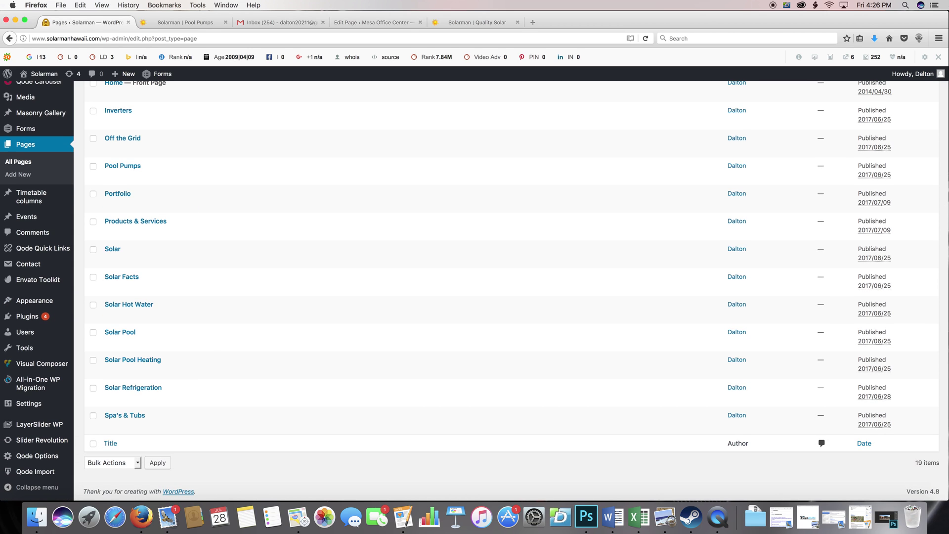